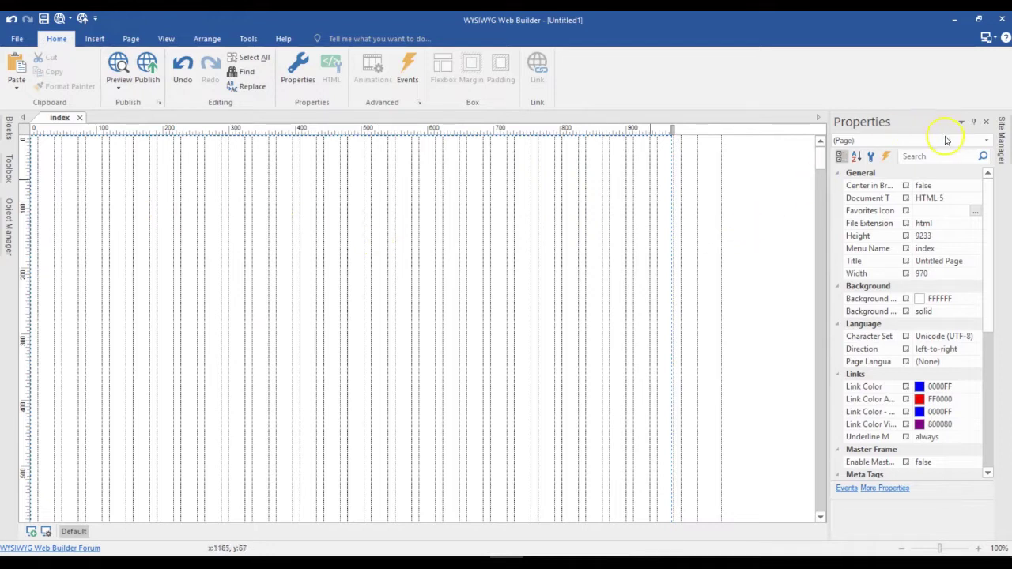
- Add a new page to the site and start renaming page1.html to 'embedded-page'
left_click(1002, 143)
left_click(864, 157)
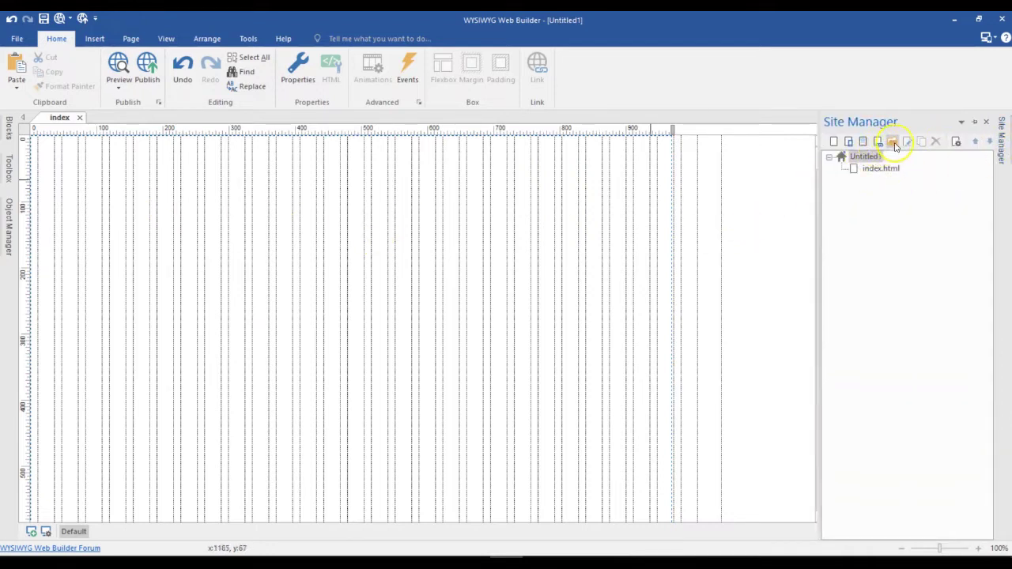
left_click(835, 142)
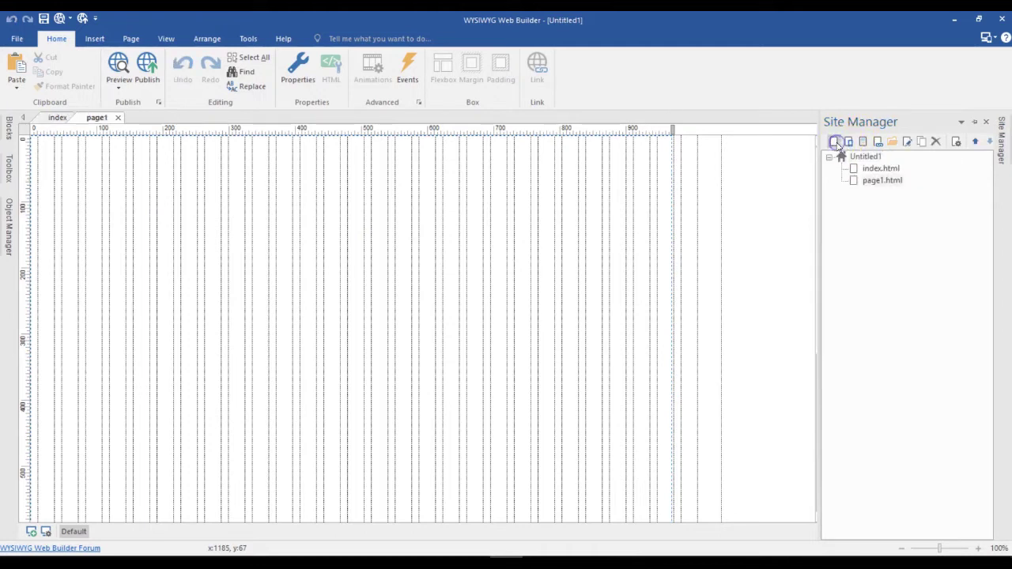
right_click(881, 180)
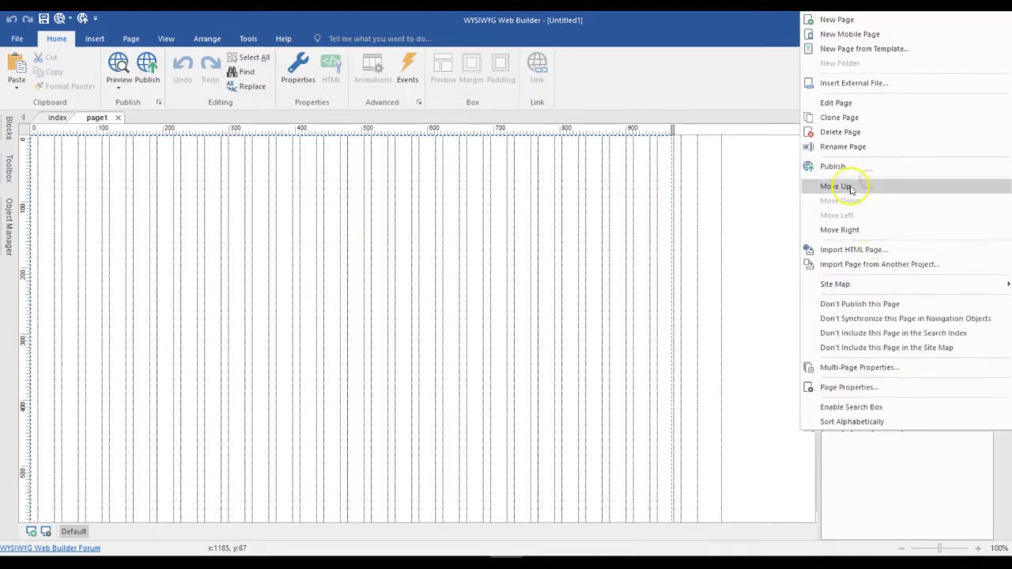
left_click(852, 148)
type("embedded-page")
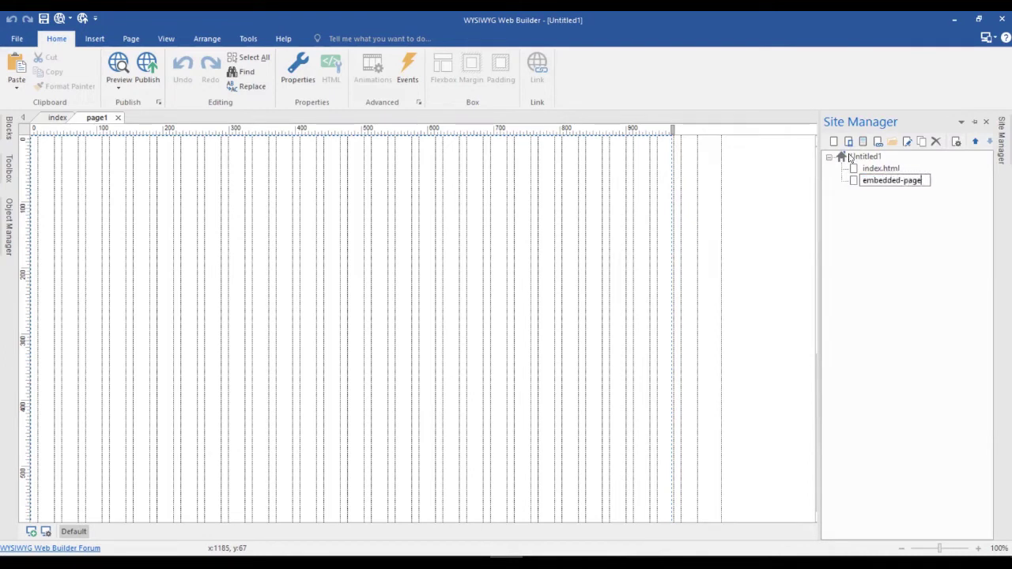
- Commit the new name so the page becomes embedded-page.html
key("Return")
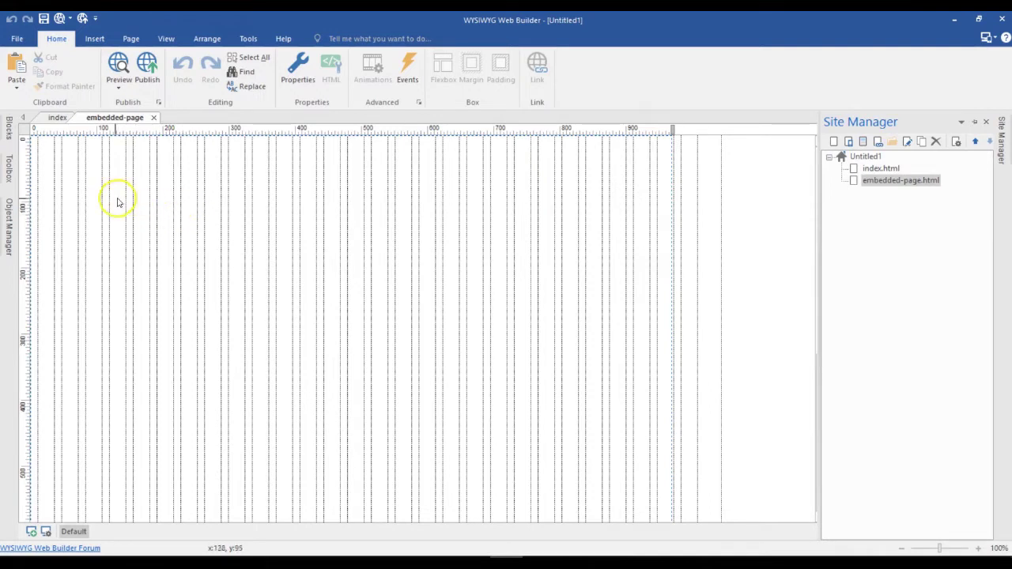
- Find CSS Menu in the Toolbox, place it on embedded-page and resize its box
left_click(12, 168)
double_click(60, 141)
type("css")
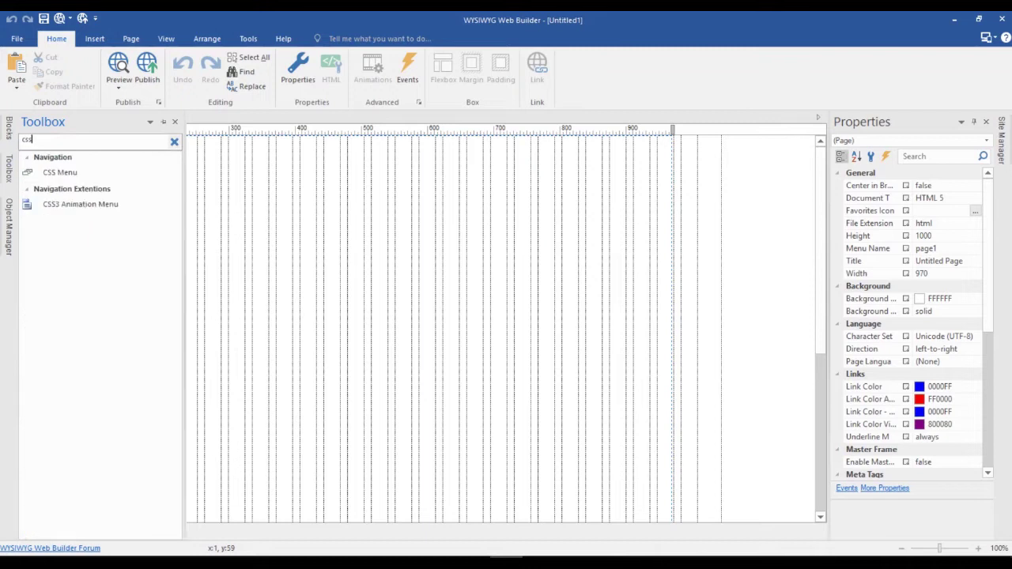
left_click_drag(68, 175, 242, 192)
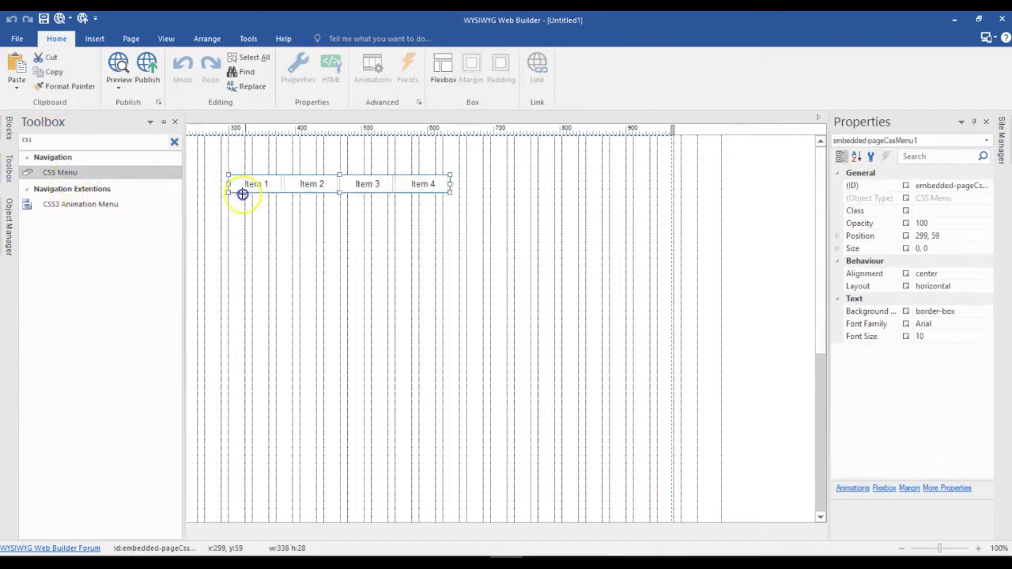
left_click_drag(324, 277, 340, 220)
left_click(417, 277)
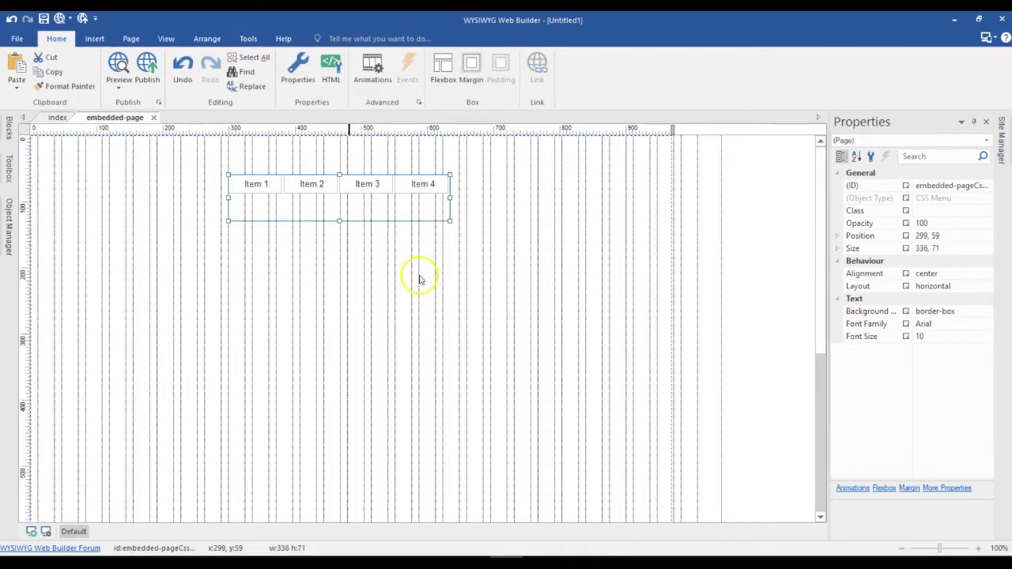
- Switch the CSS menu's layout mode to vertical so Item 1–4 stack
double_click(366, 209)
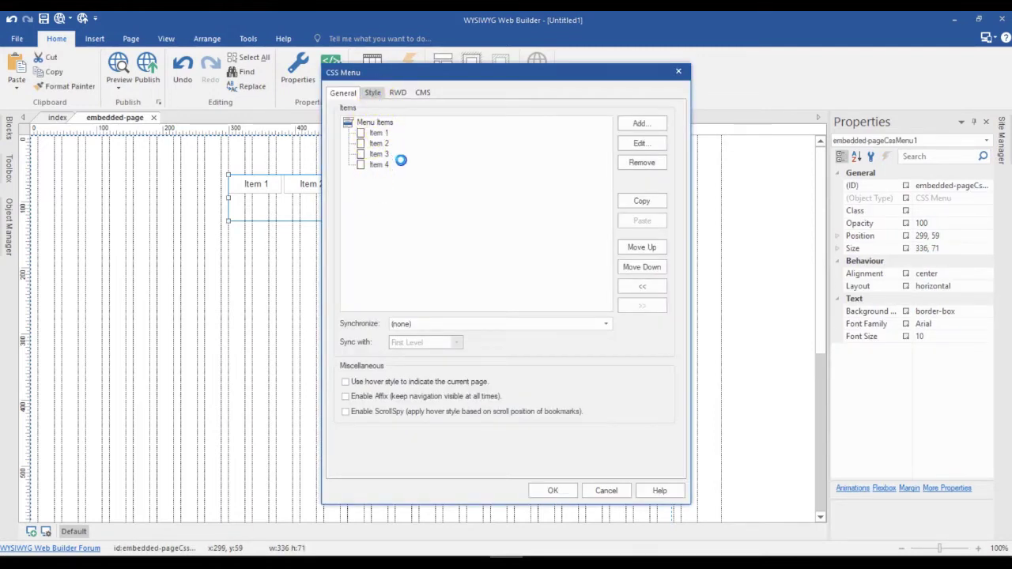
left_click(419, 142)
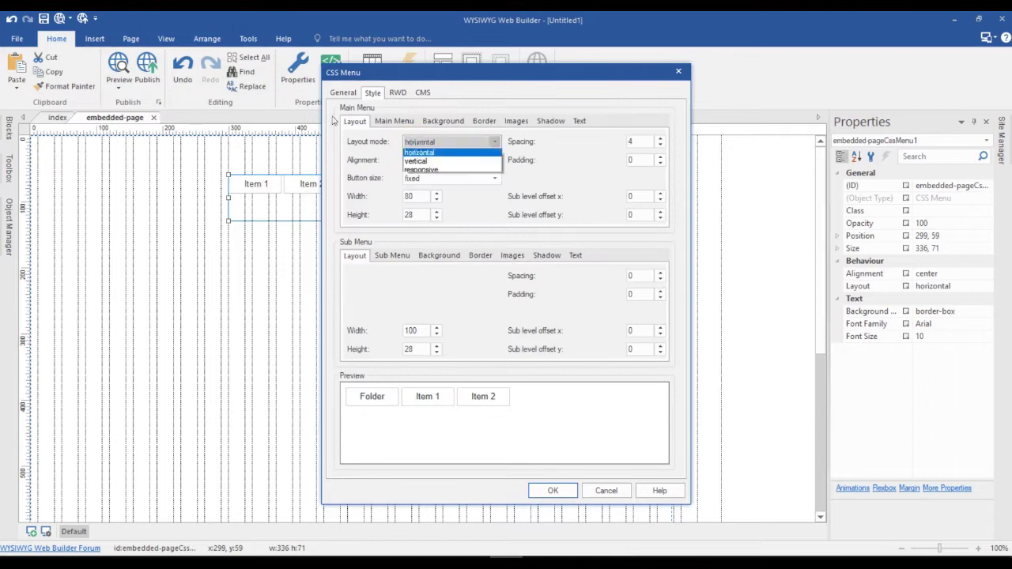
left_click(418, 163)
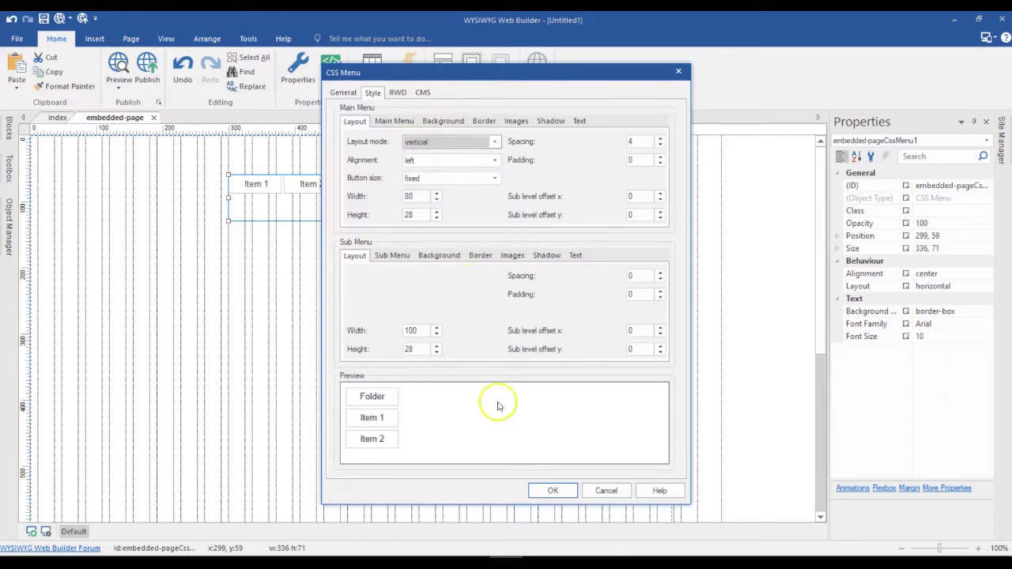
left_click(549, 490)
left_click(407, 339)
left_click(422, 225)
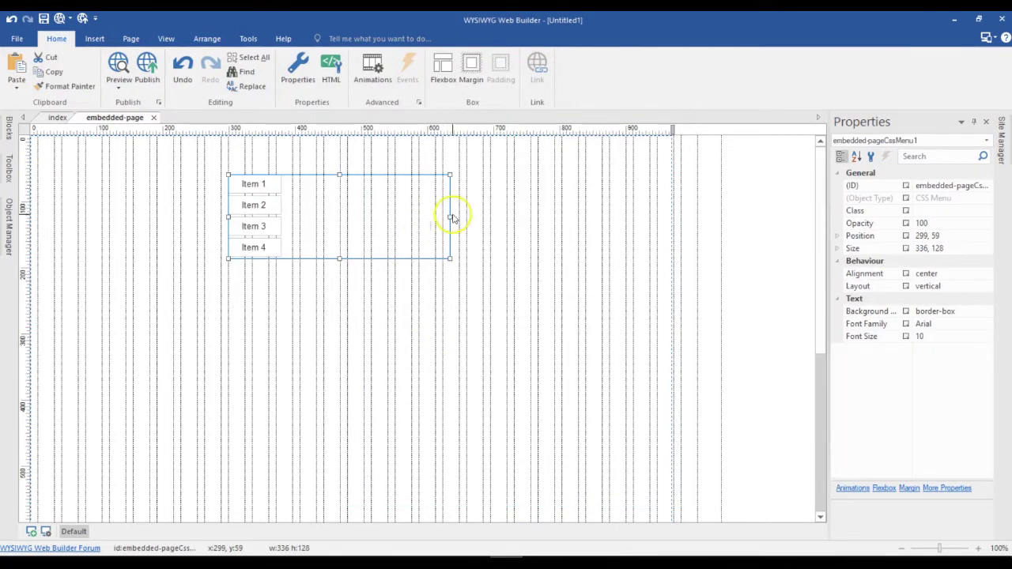
- Narrow the menu to about 92 px and place a Layout Grid at the page top
left_click_drag(449, 218, 303, 213)
left_click(323, 211)
left_click(9, 166)
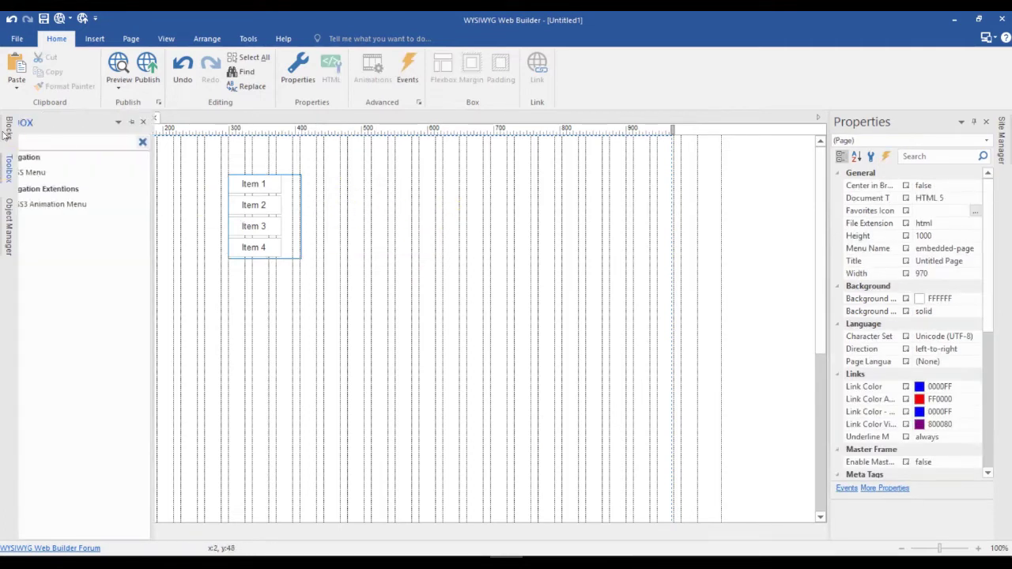
double_click(28, 139)
key("BackSpace")
type("layer")
left_click(45, 181)
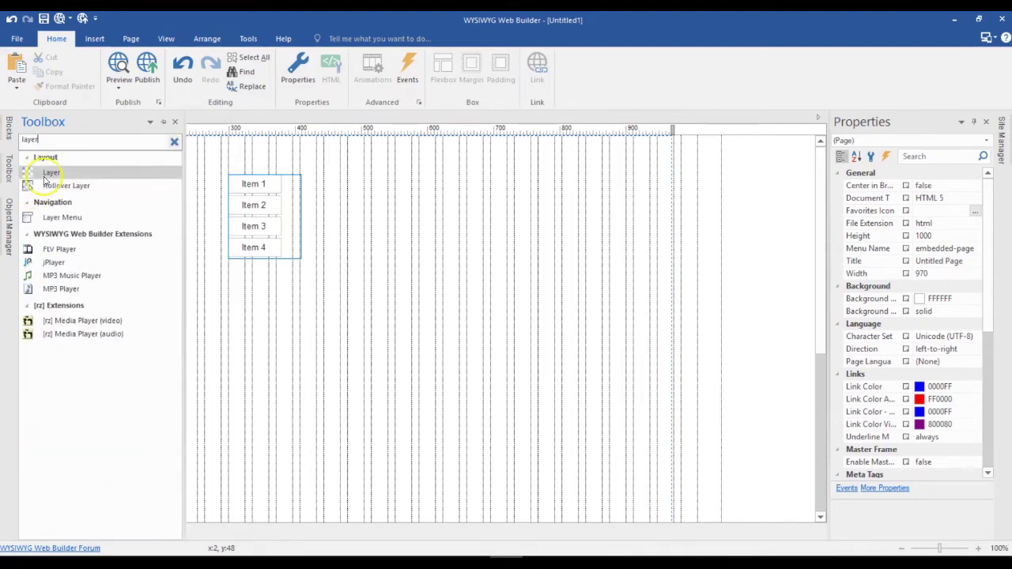
left_click(62, 186)
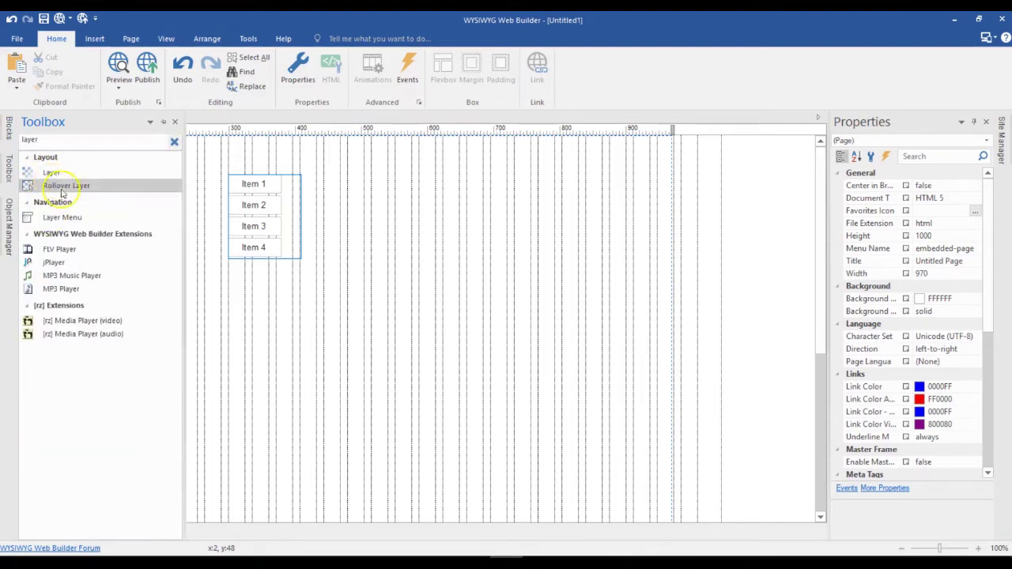
key("BackSpace")
key("BackSpace")
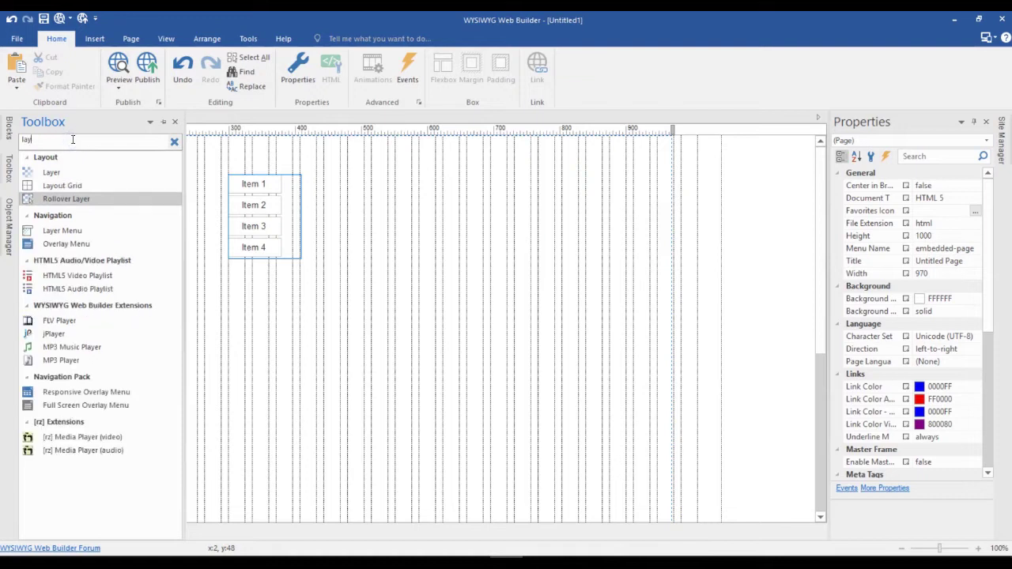
left_click(58, 185)
left_click(290, 197)
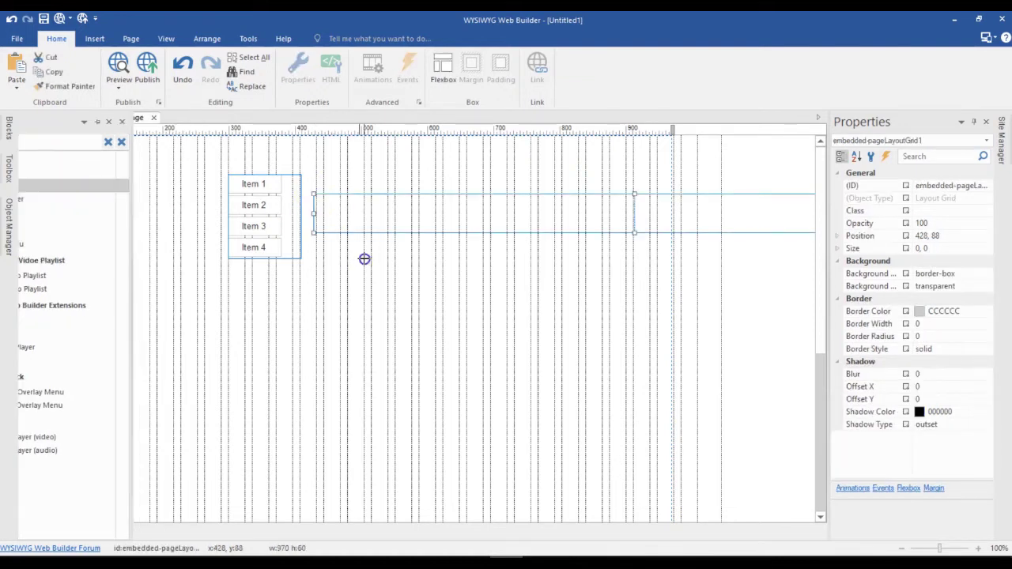
left_click_drag(279, 226, 286, 280)
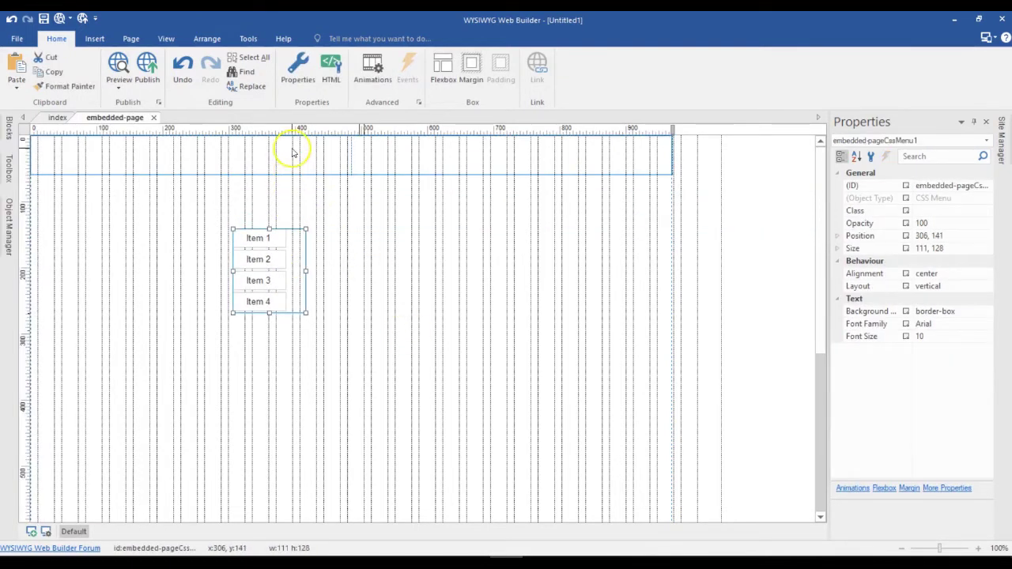
- Reduce the grid to a single 12x column and move the menu into its top-left corner
double_click(292, 148)
left_click(577, 181)
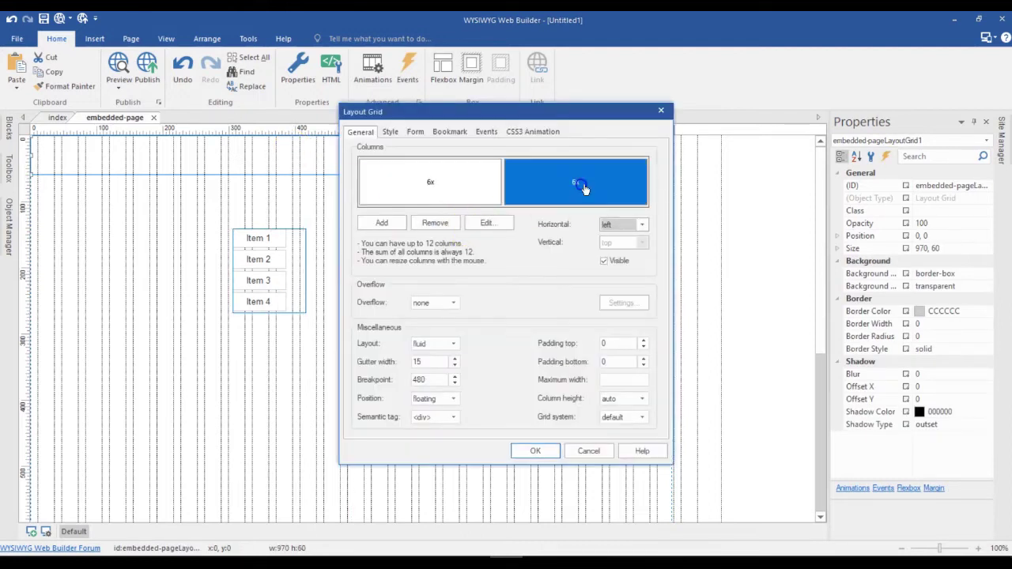
left_click(444, 221)
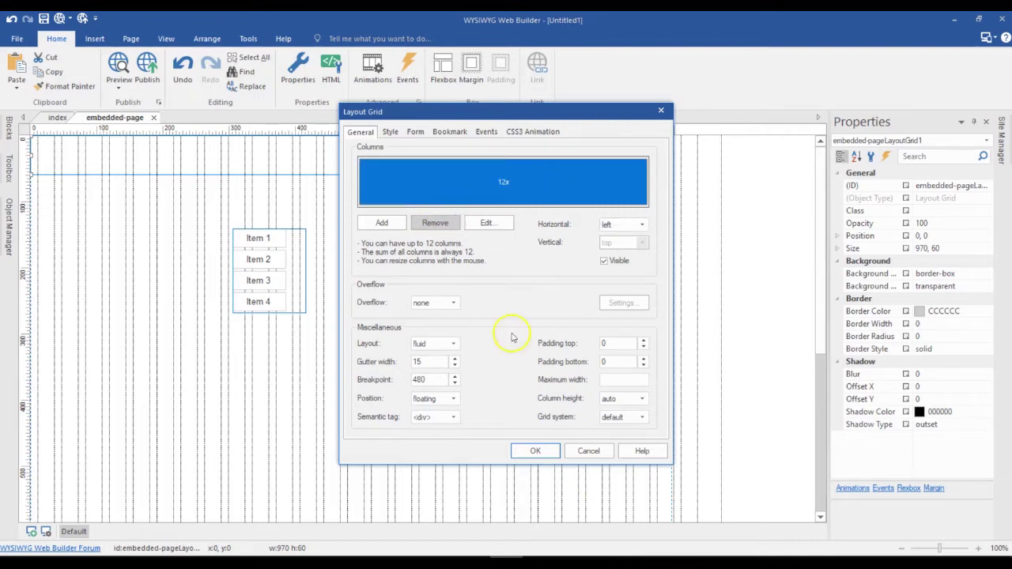
left_click(535, 451)
left_click_drag(286, 280, 274, 170)
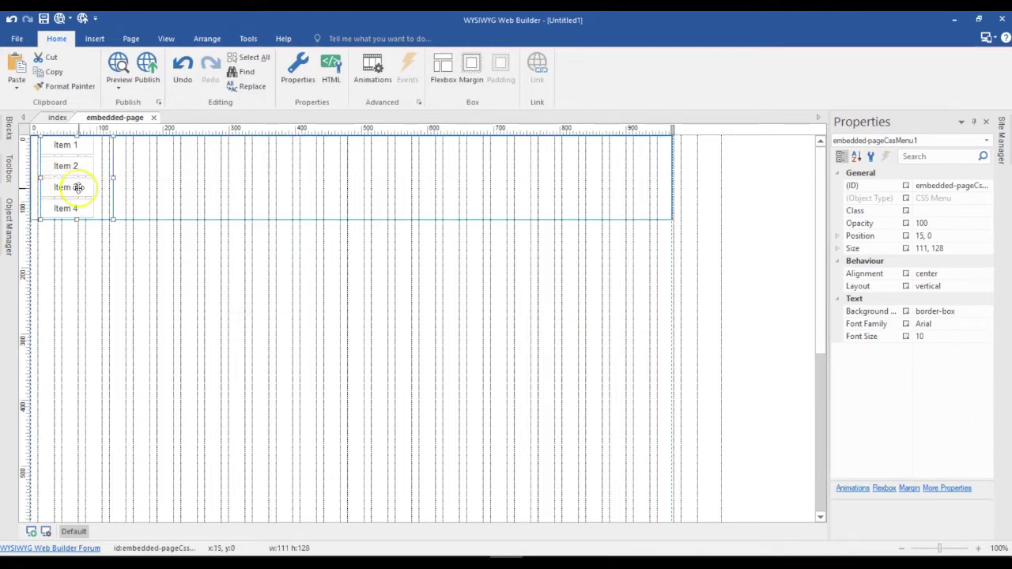
left_click(191, 265)
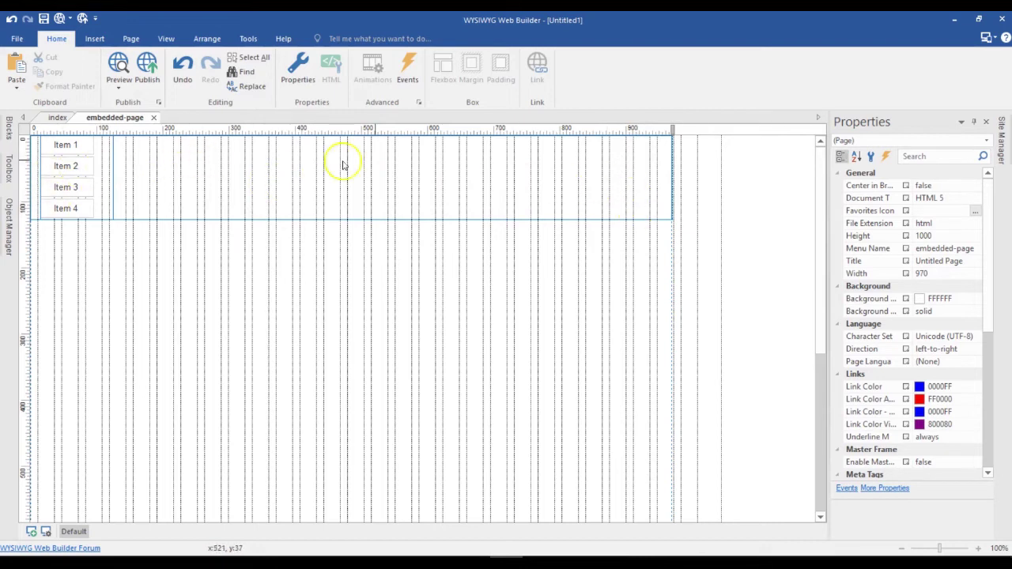
- Change embedded-page's page width from 970 to 300 in Page Properties
right_click(147, 280)
left_click(202, 457)
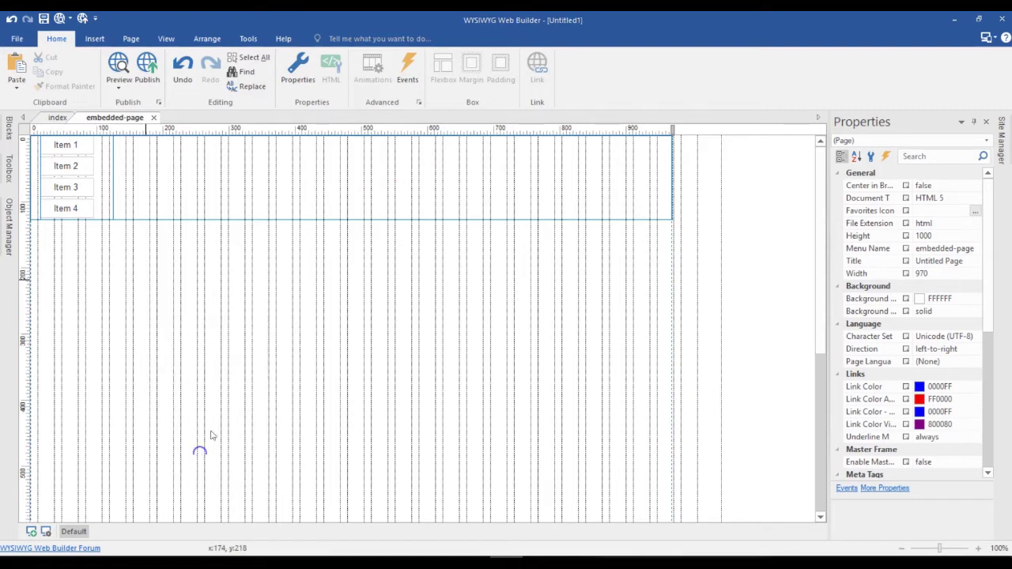
key("Tab")
key("Tab")
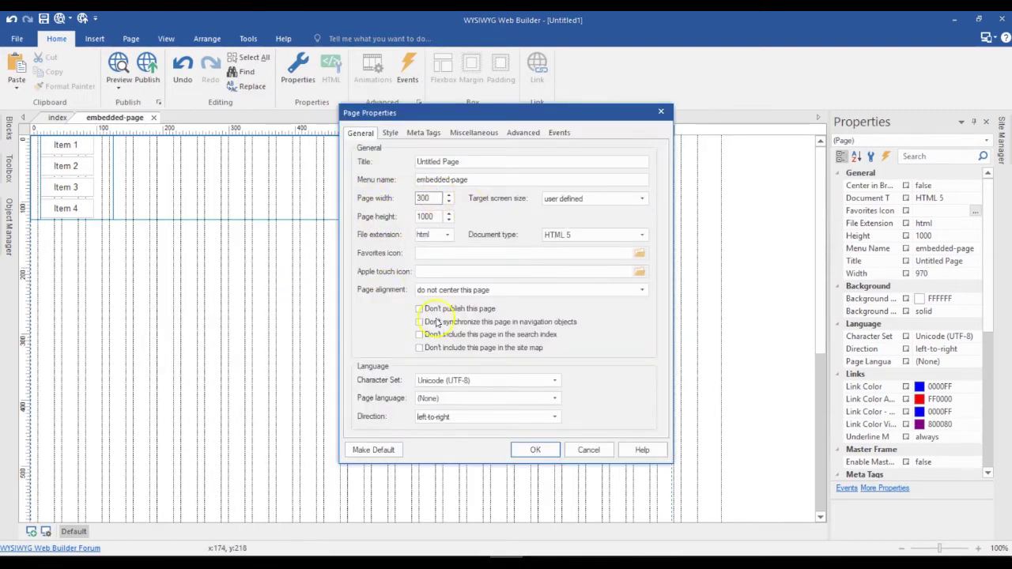
left_click(527, 447)
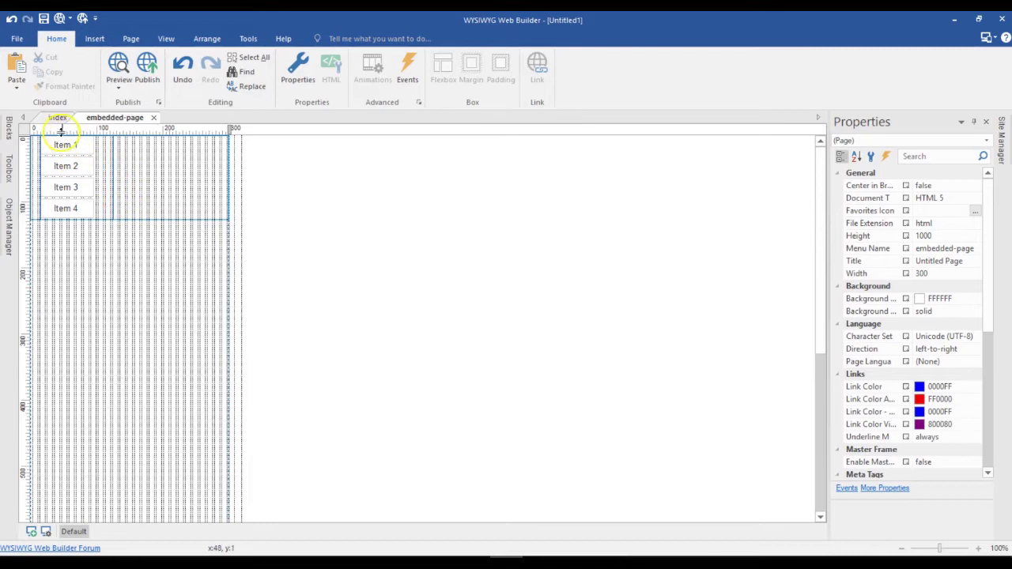
- Lower the layout grid's gutter width, then return to the index page
double_click(137, 185)
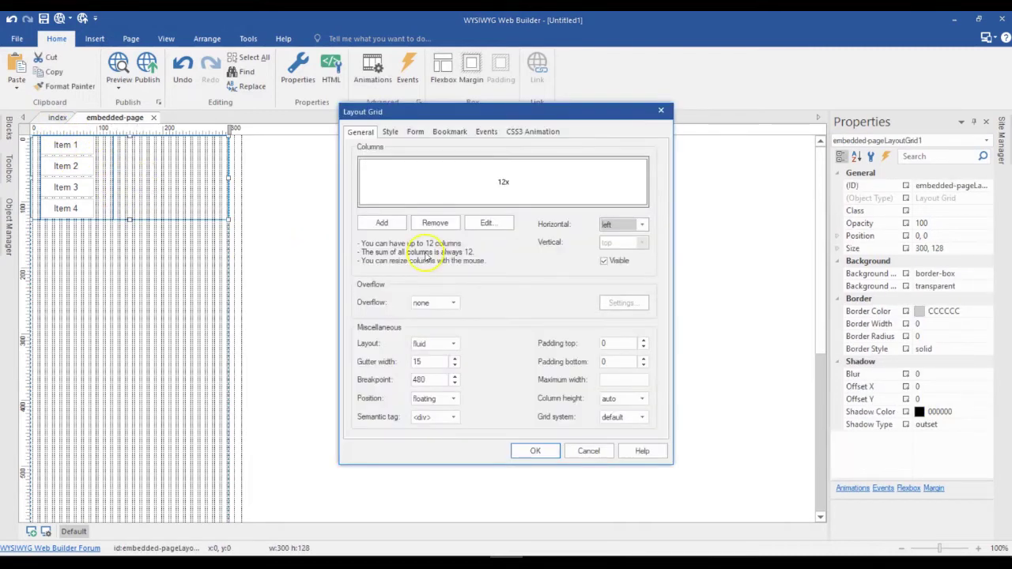
left_click_drag(424, 360, 404, 352)
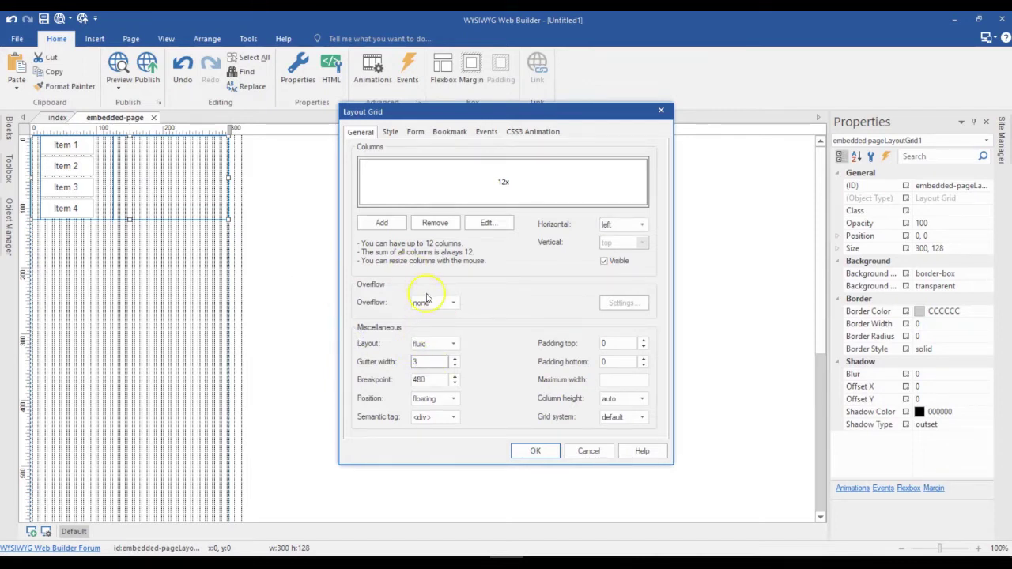
left_click(529, 450)
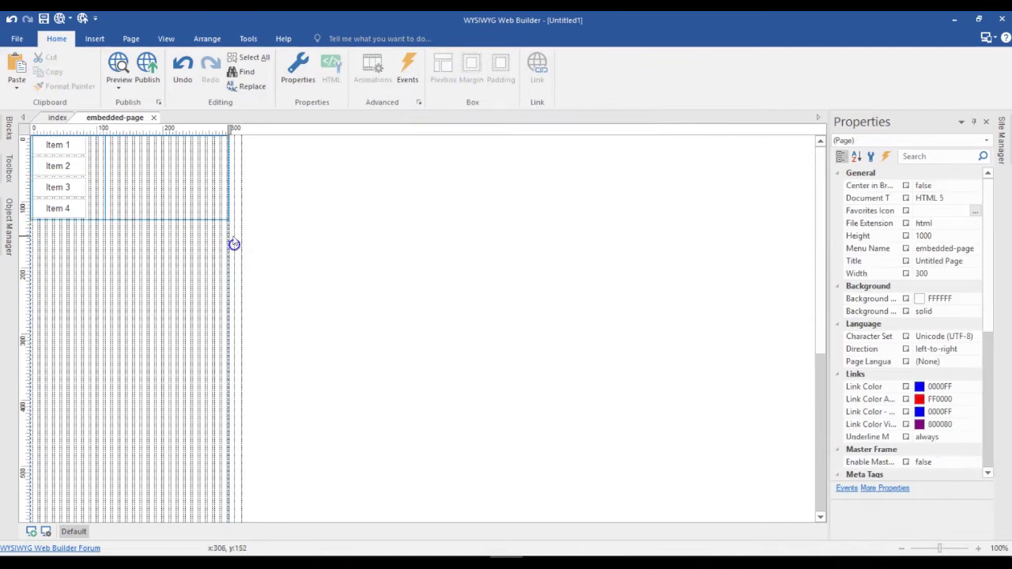
left_click(57, 117)
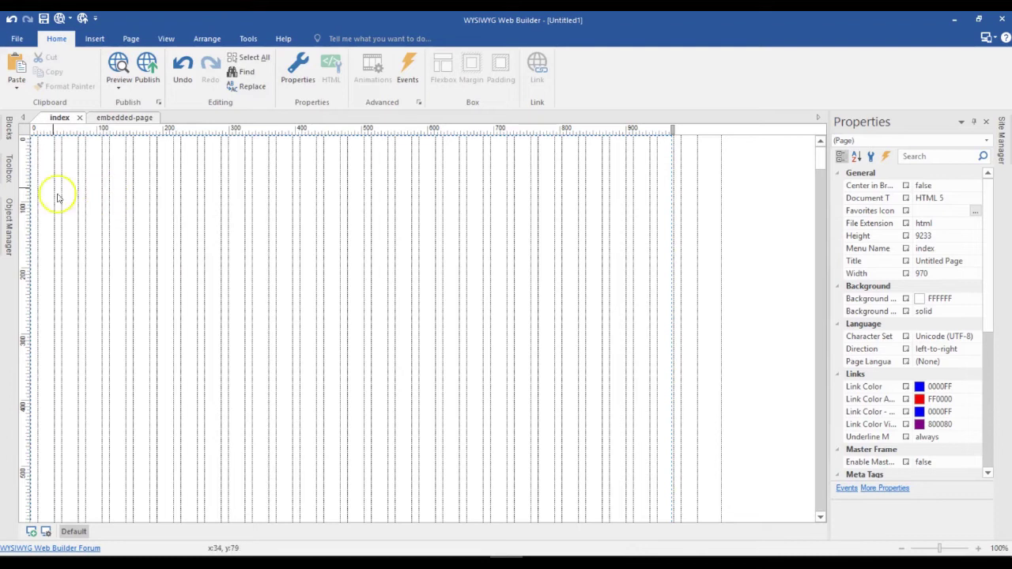
- Place a Layout Grid across the top of the empty index page
left_click(9, 170)
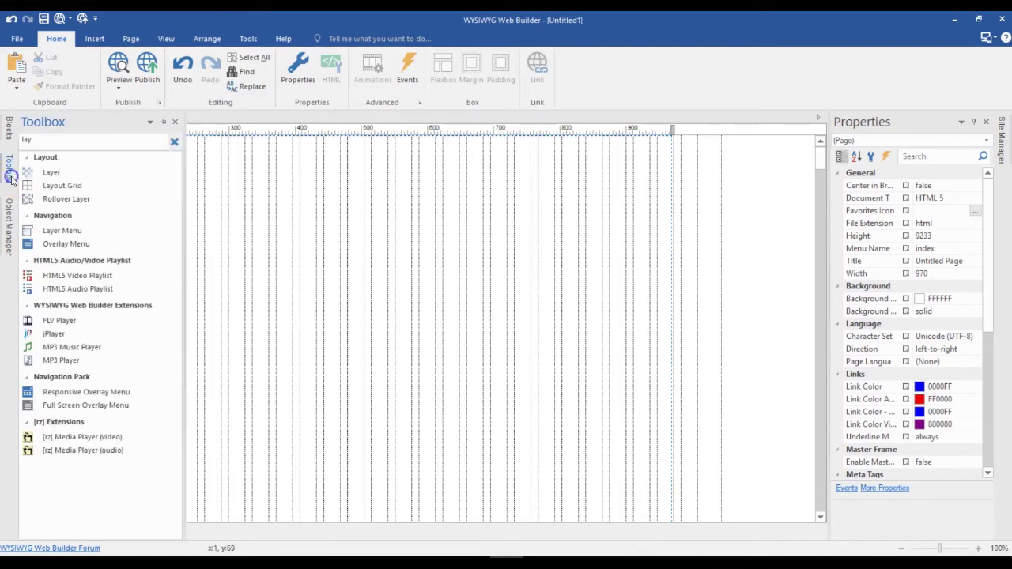
left_click(73, 188)
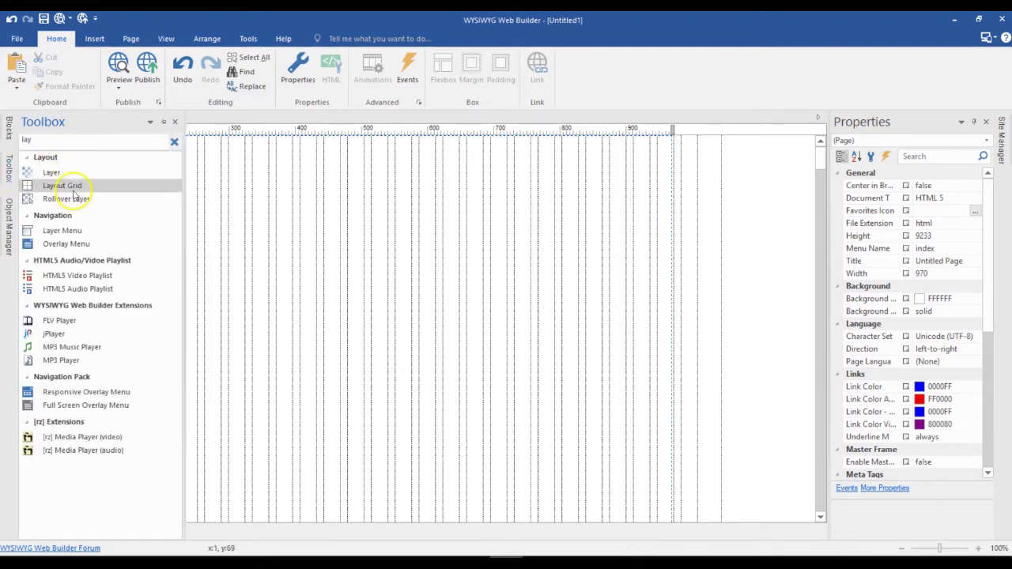
left_click_drag(136, 194, 207, 176)
left_click(322, 266)
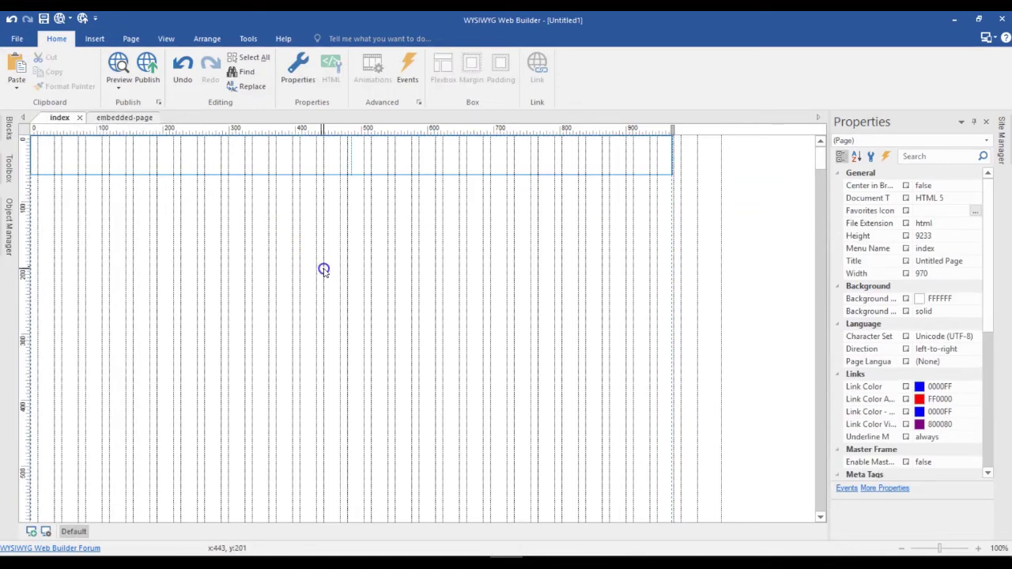
- Add a third column to the index grid and resize all three to 4x
double_click(305, 161)
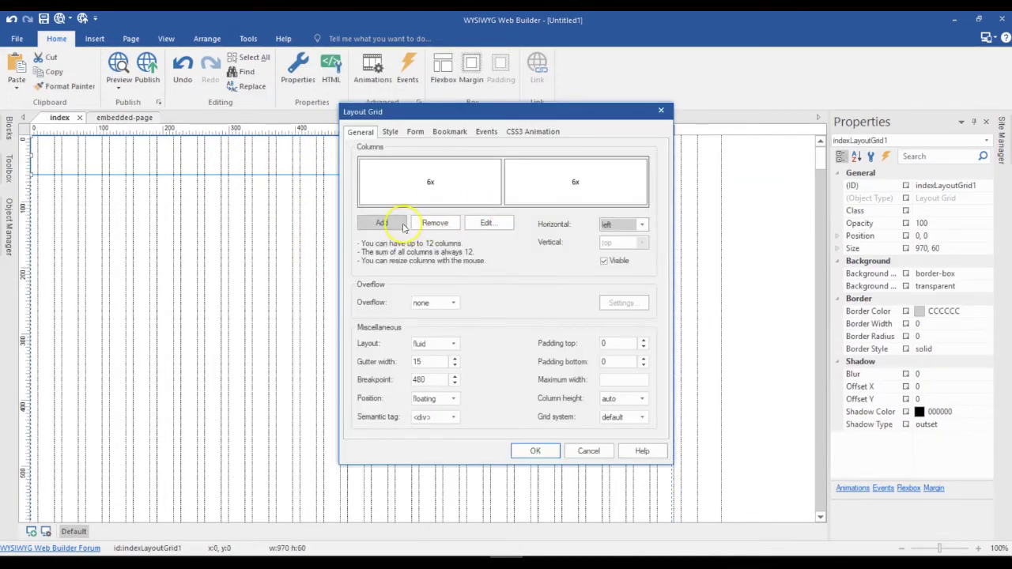
left_click(383, 223)
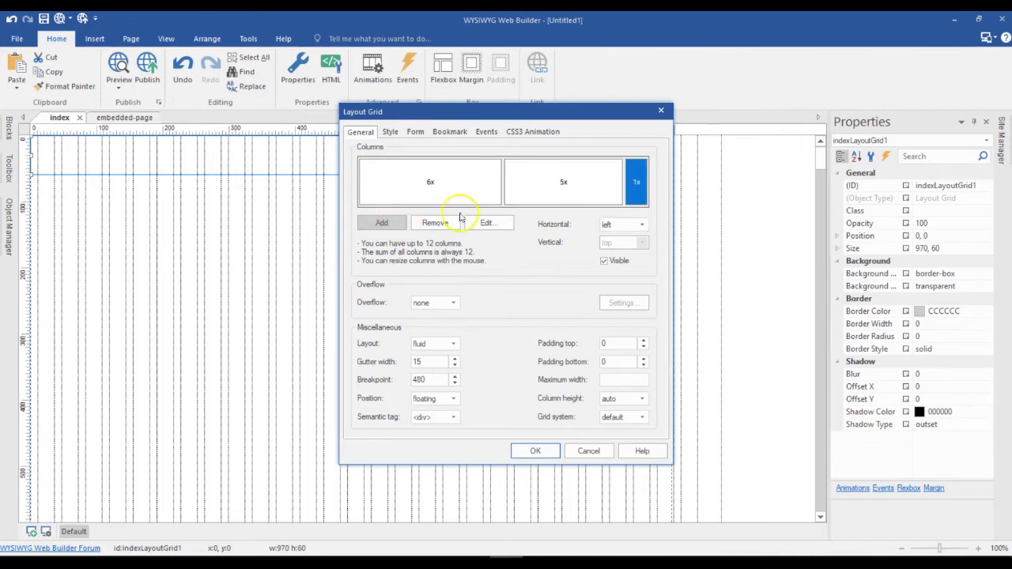
left_click(502, 192)
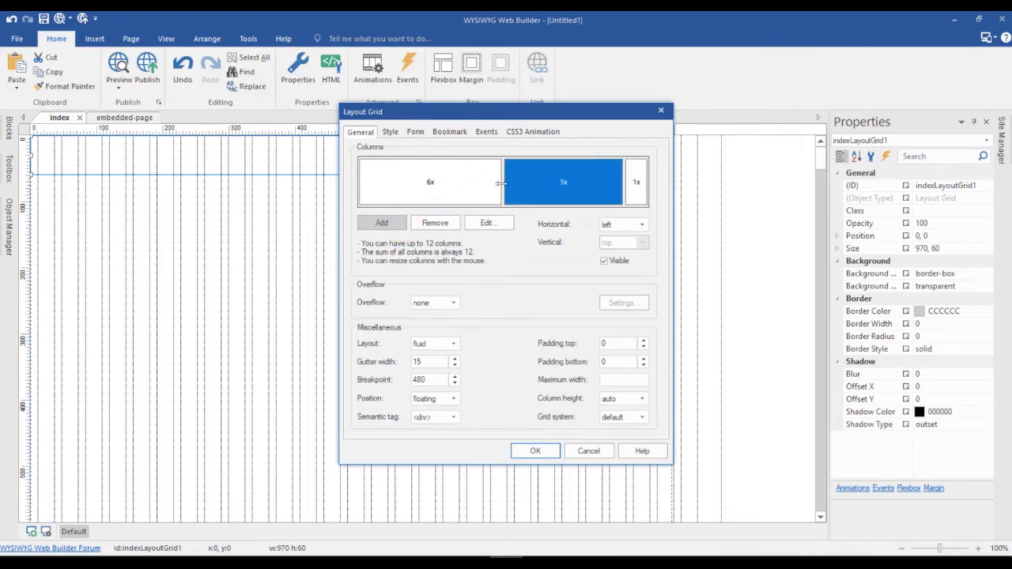
left_click_drag(500, 182, 466, 179)
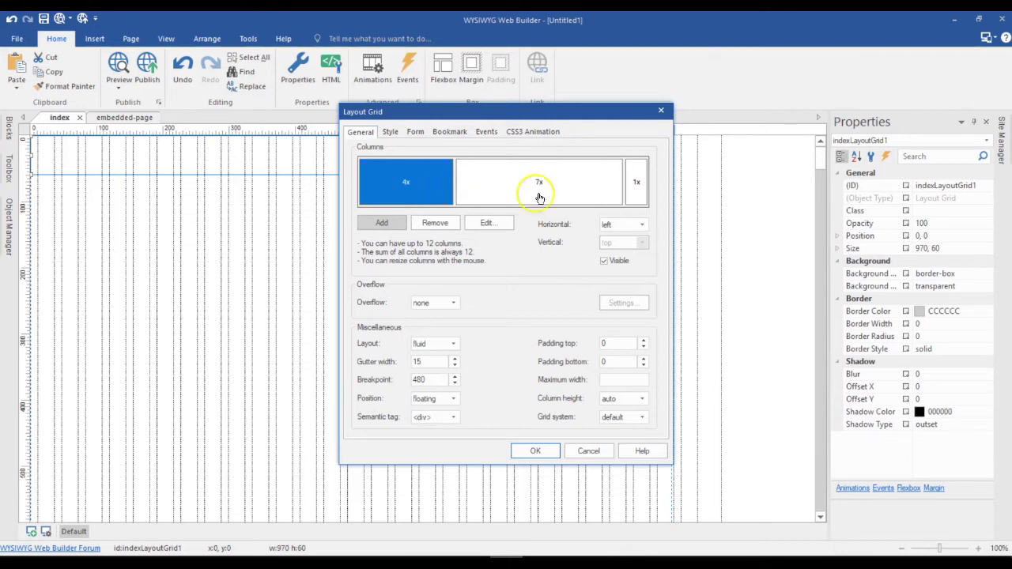
left_click_drag(623, 182, 564, 188)
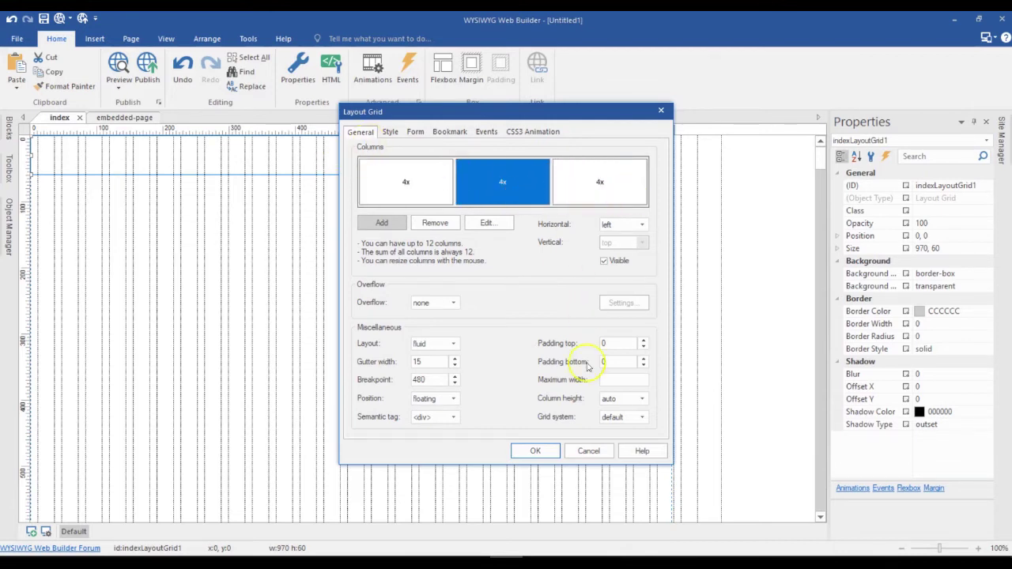
left_click(548, 455)
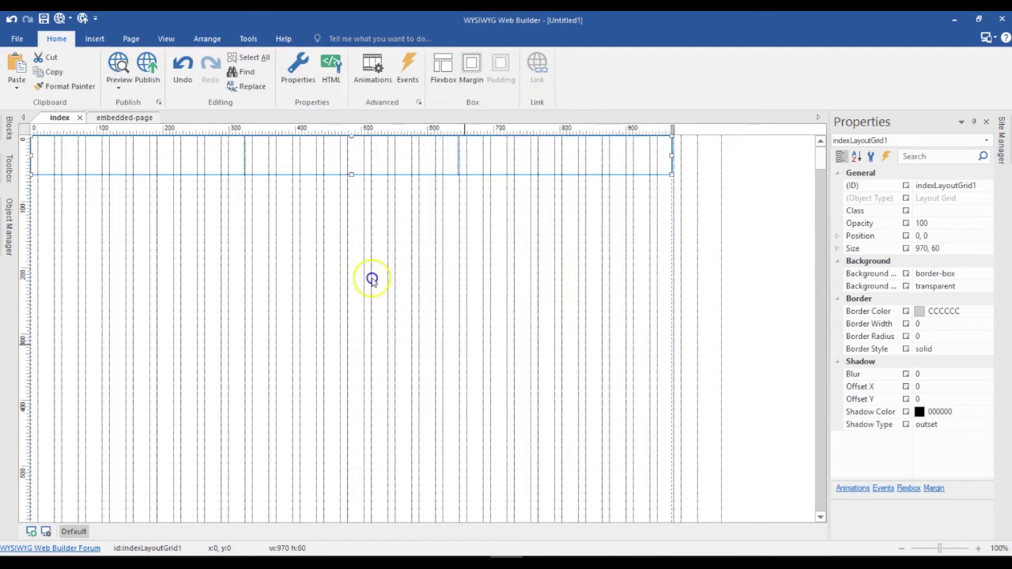
- Search 'emb' in the Toolbox and draw an Embedded Page box below the grid
left_click(371, 279)
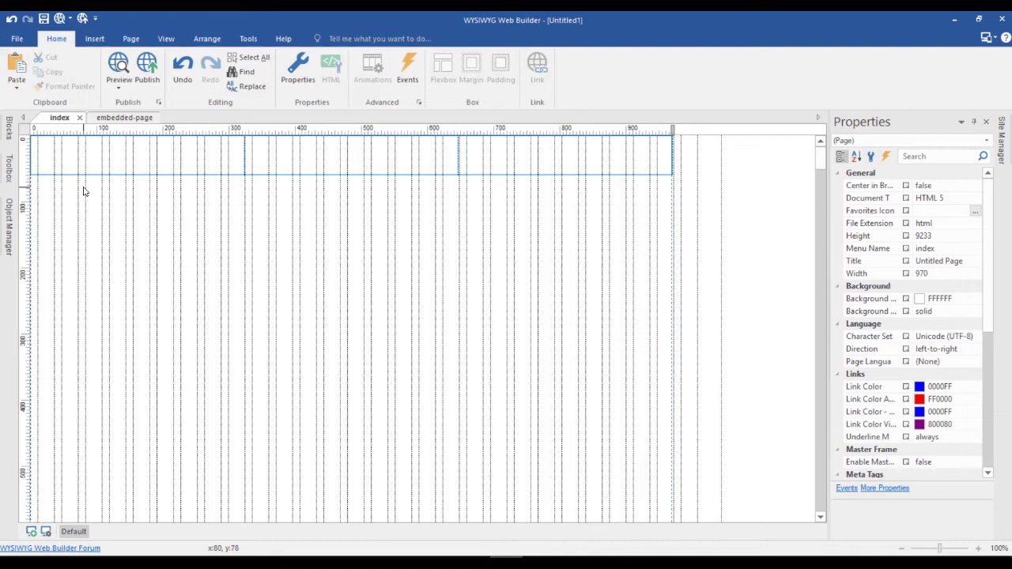
left_click(28, 171)
left_click(11, 170)
left_click(32, 142)
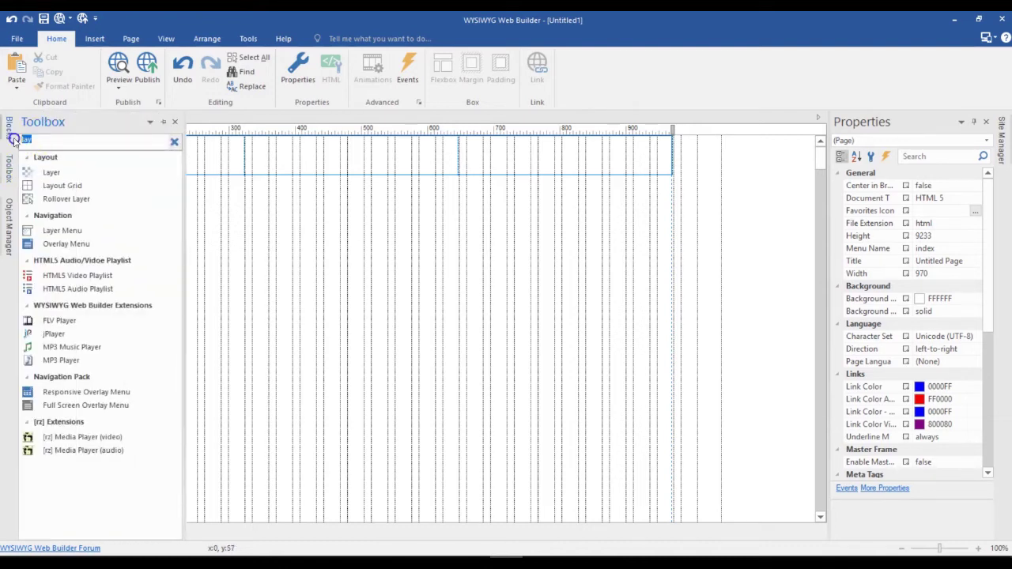
left_click(11, 138)
type("emb")
left_click(73, 175)
left_click_drag(200, 200, 301, 344)
left_click(325, 327)
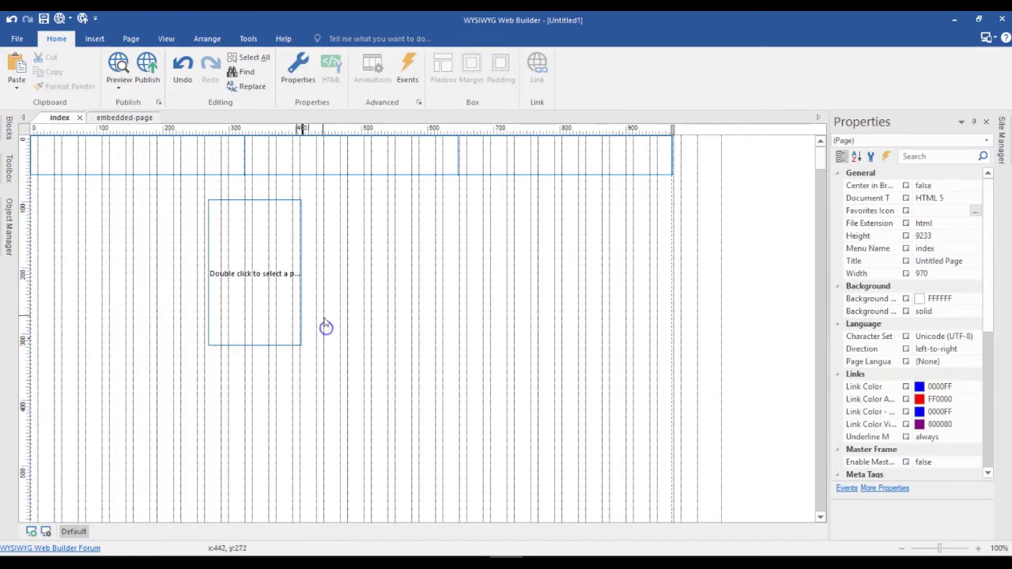
- Set the box to embed embedded-page and move it toward the layout grid
double_click(268, 261)
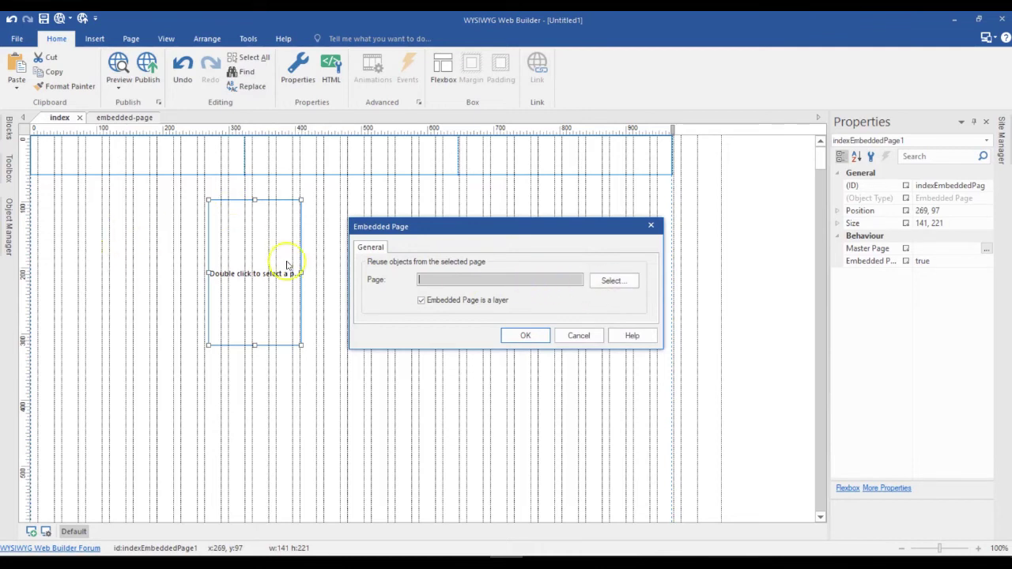
left_click(613, 281)
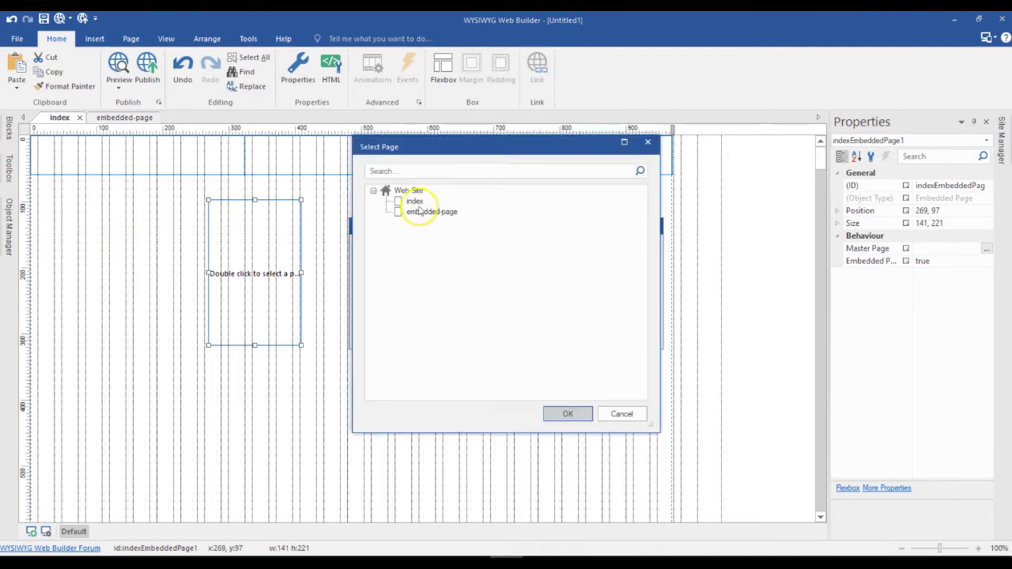
double_click(419, 212)
left_click(536, 334)
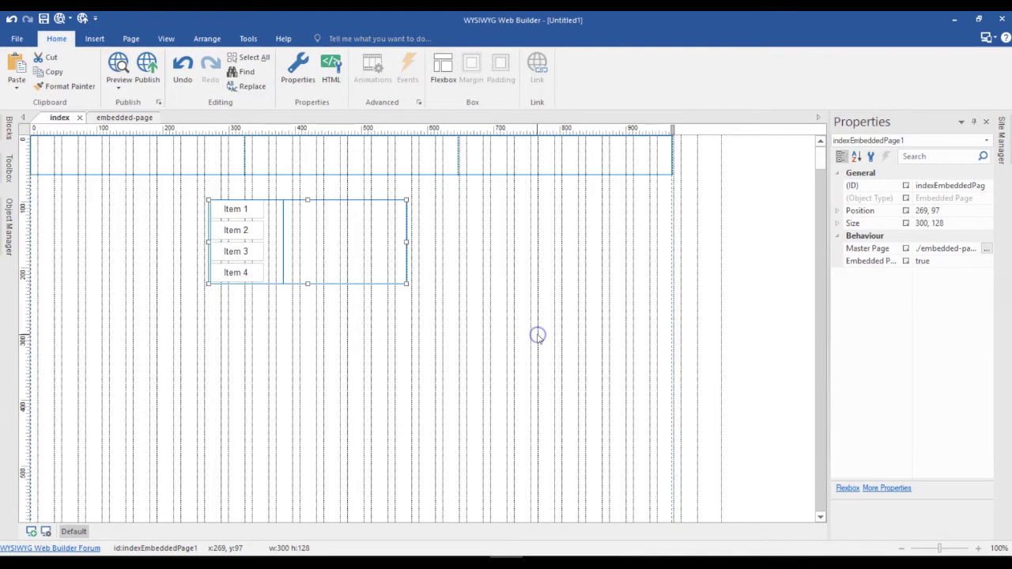
left_click(486, 321)
left_click_drag(275, 233, 152, 148)
- Drag the embedded Item 1–4 menu into the grid's first column at the top
left_click(469, 264)
left_click(194, 263)
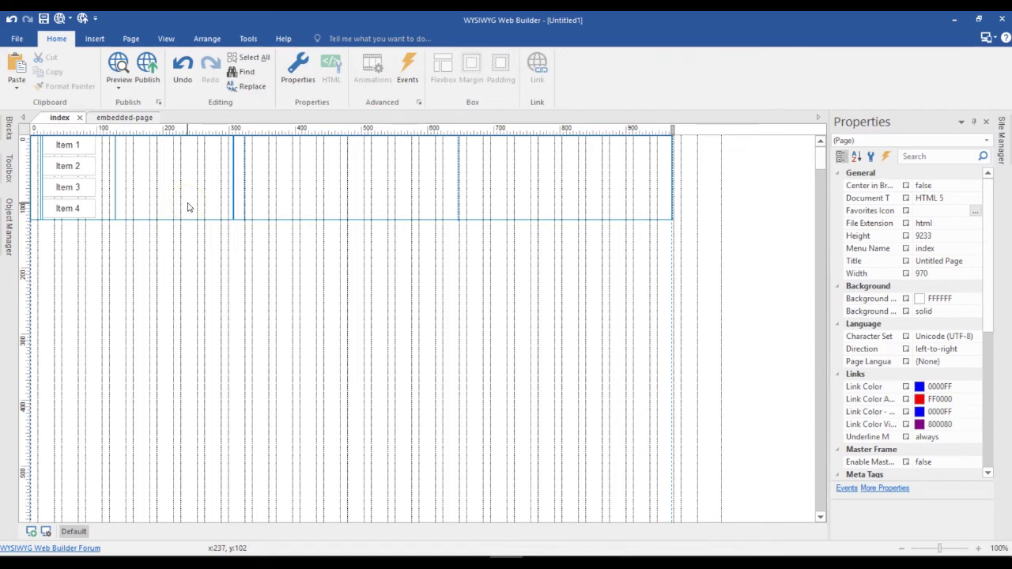
left_click_drag(187, 207, 158, 188)
left_click(262, 217)
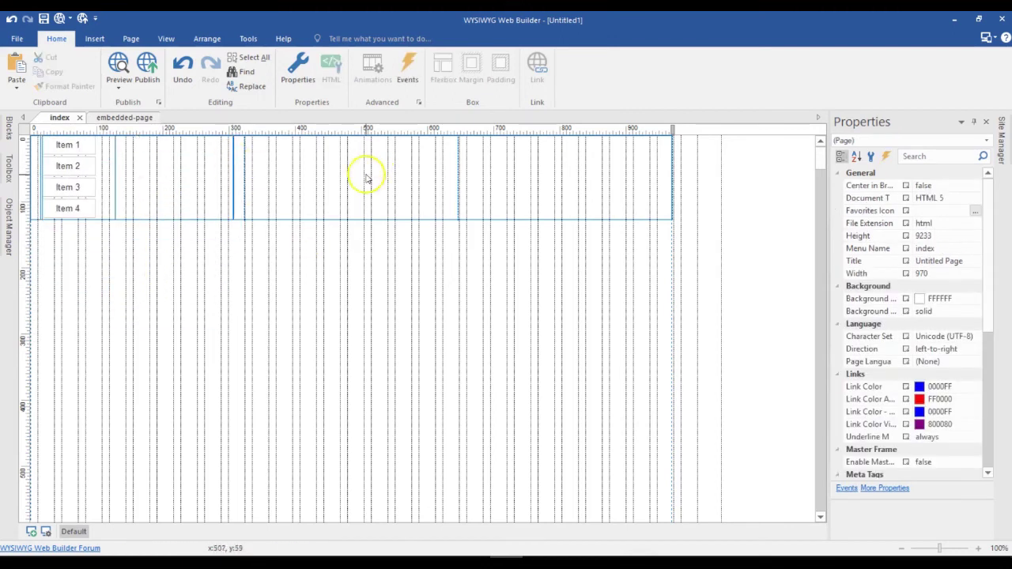
- Add new pages to the site from Site Manager to create page1 through page7
left_click(1002, 140)
left_click(922, 142)
left_click(922, 142)
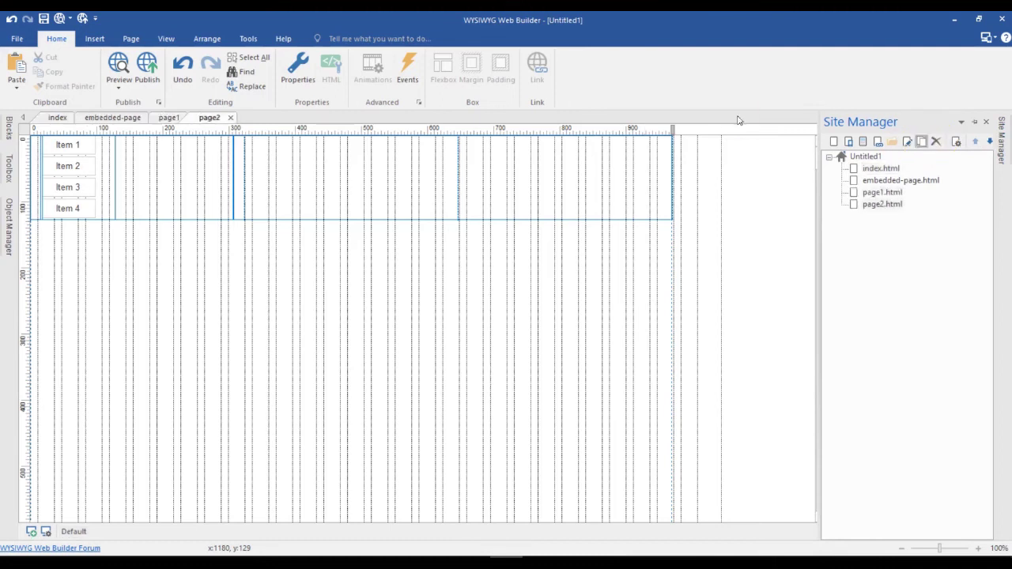
left_click(921, 142)
left_click(922, 142)
left_click(922, 142)
left_click(921, 143)
left_click(922, 142)
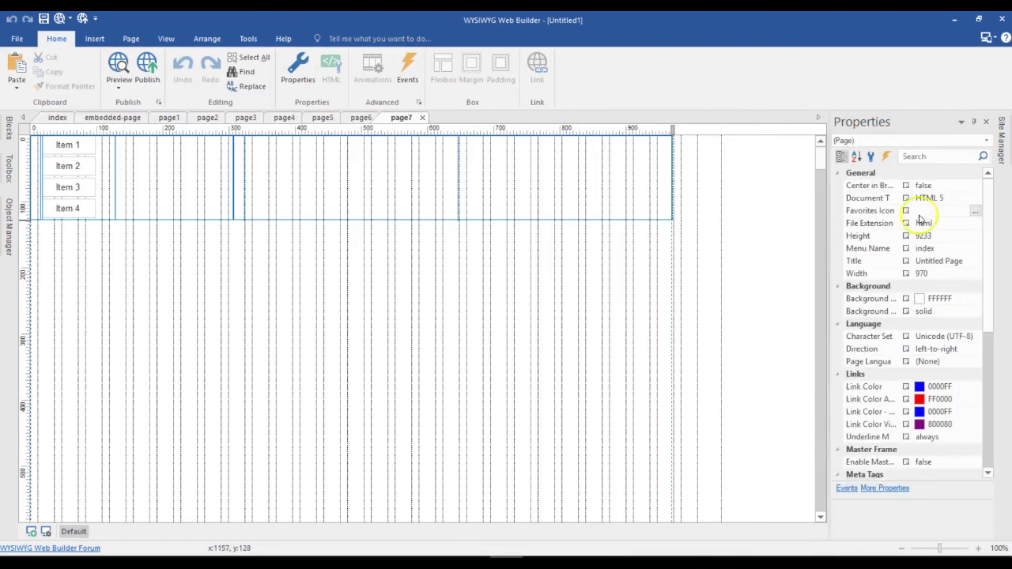
- Open page2.html and page4.html in their own tabs
left_click(1002, 147)
double_click(881, 204)
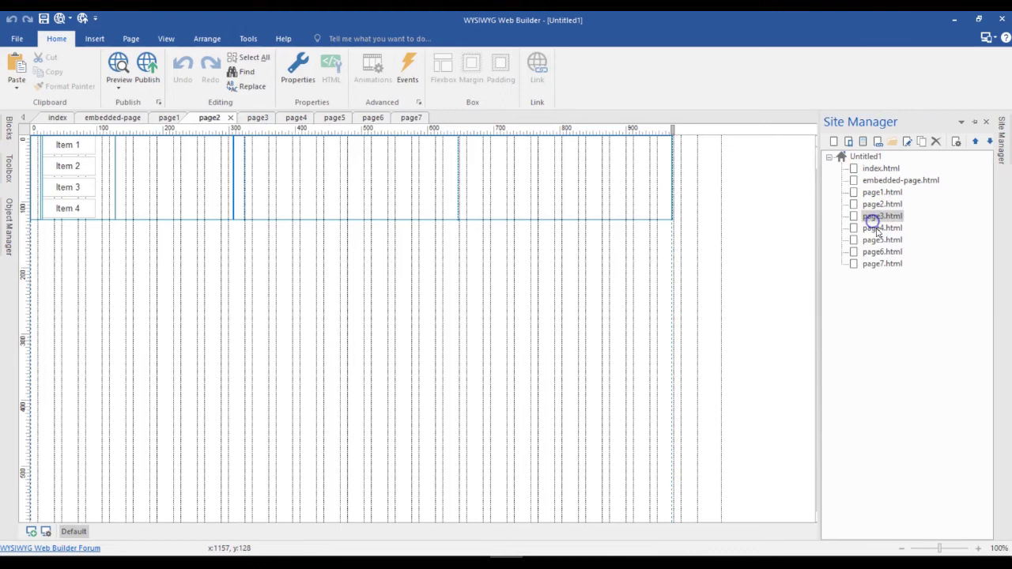
double_click(879, 228)
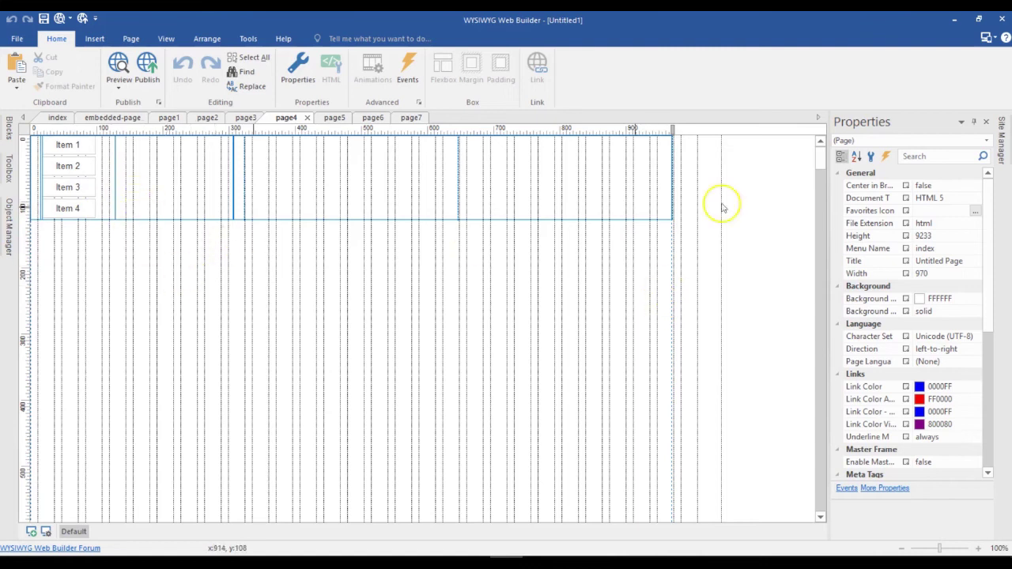
- Add Item 5 to the vertical CSS menu on embedded-page.html
mouse_move(1001, 143)
double_click(900, 180)
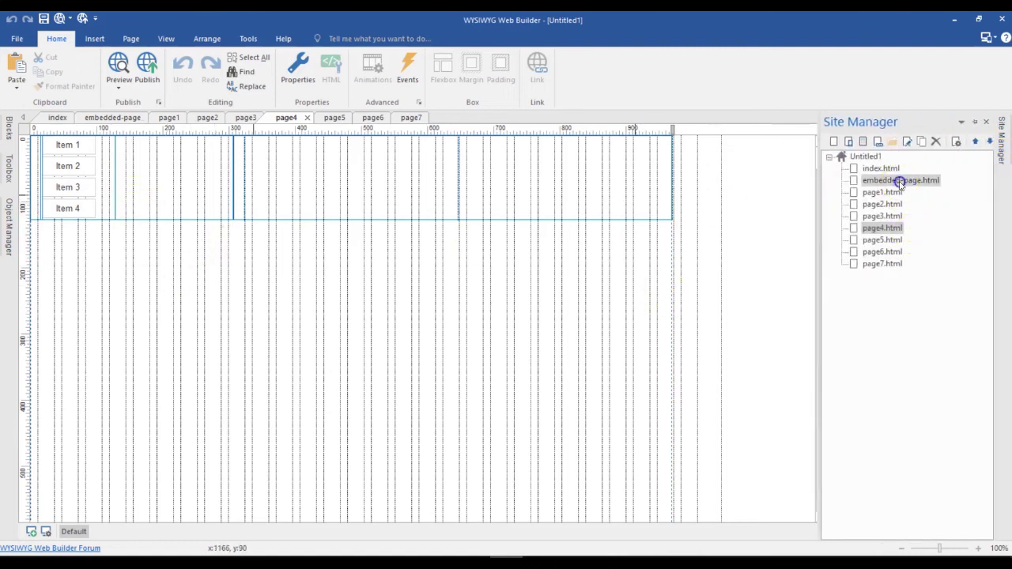
left_click(46, 154)
double_click(59, 190)
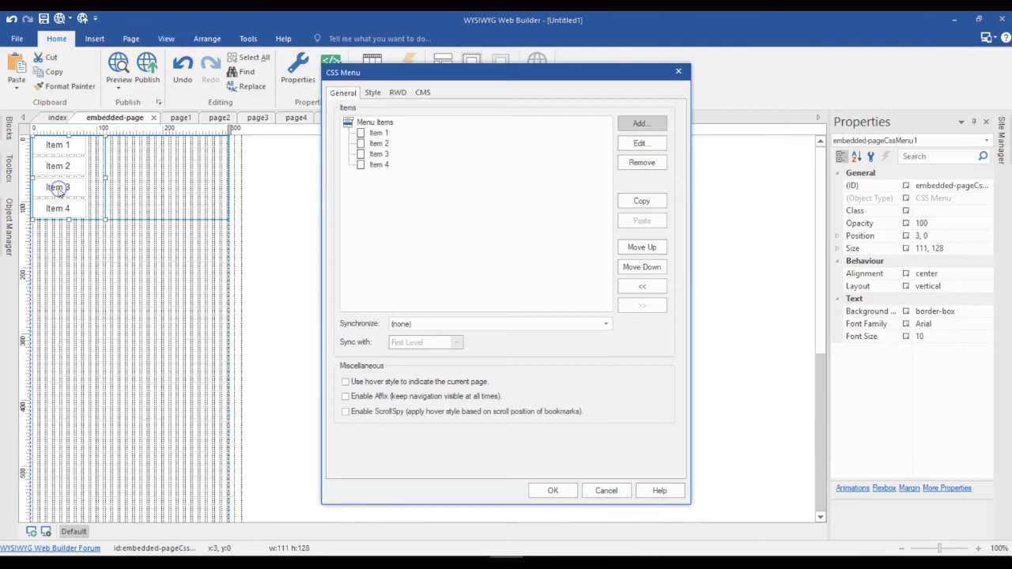
left_click(640, 124)
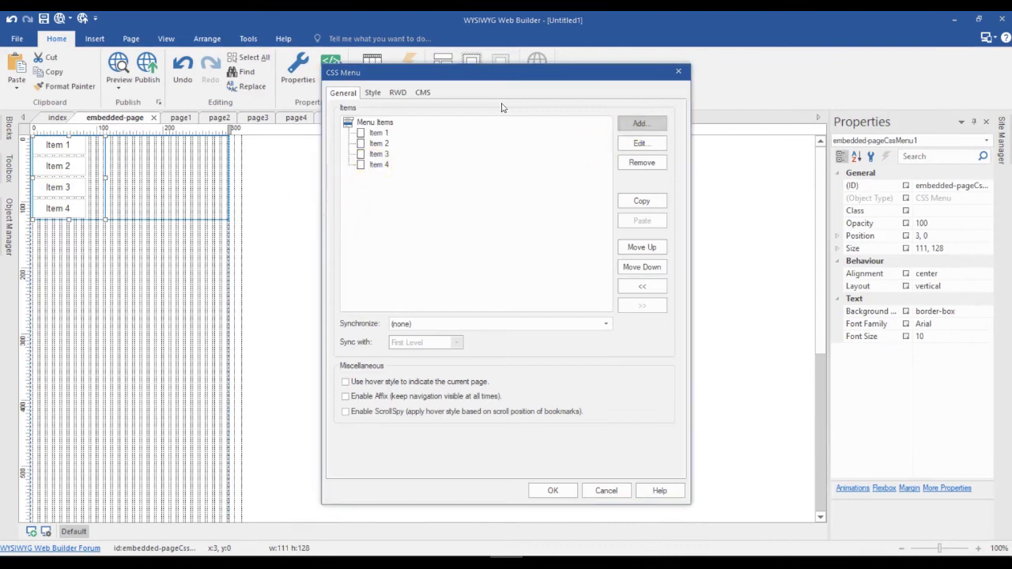
left_click(548, 432)
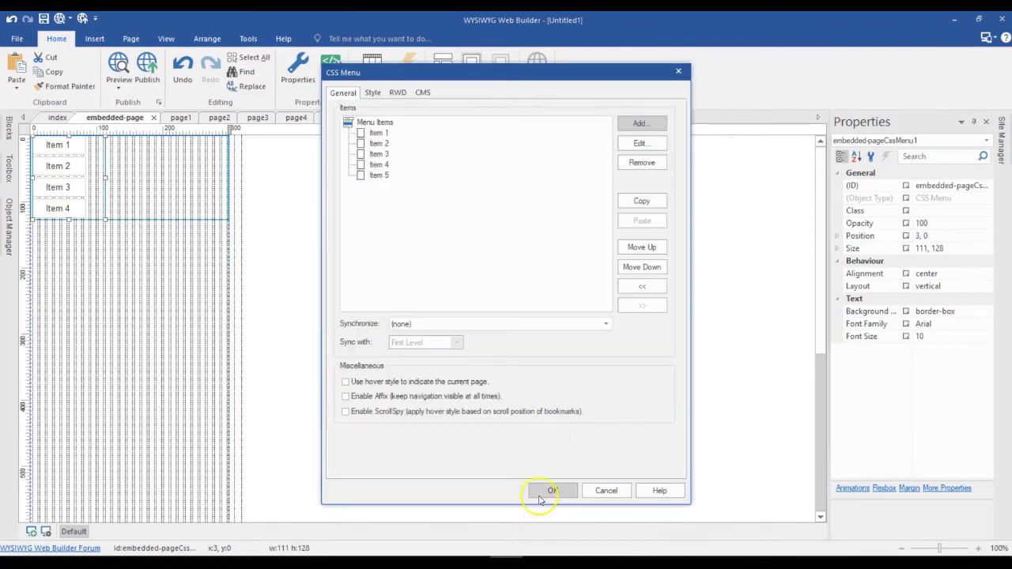
left_click(546, 490)
- Open page3.html to check its embedded menu
left_click(1000, 142)
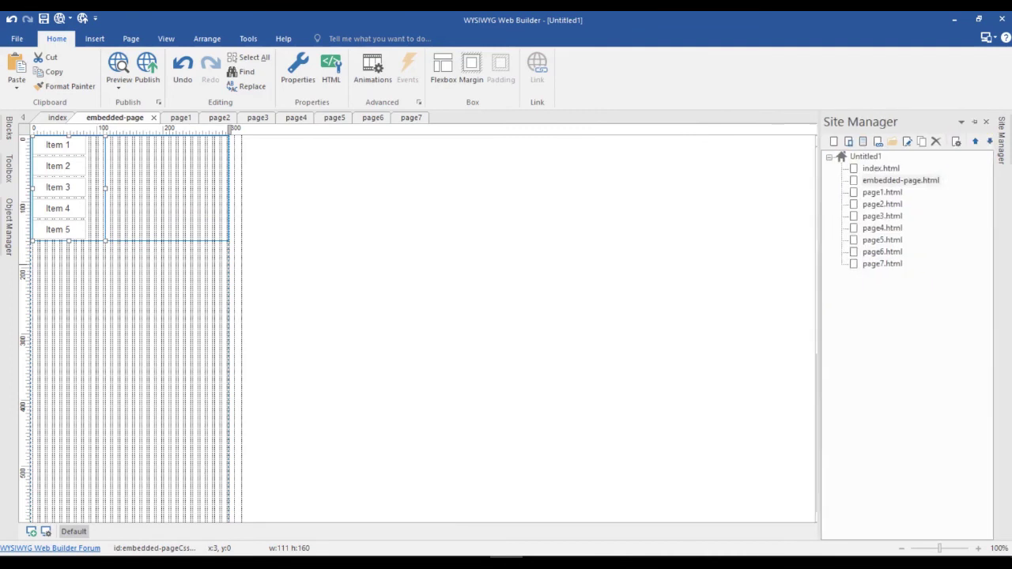
double_click(892, 216)
left_click(113, 209)
- Inspect page3's layout grid, then move embedded-page's layout grid to the top-left corner, 0,0
left_click(188, 182)
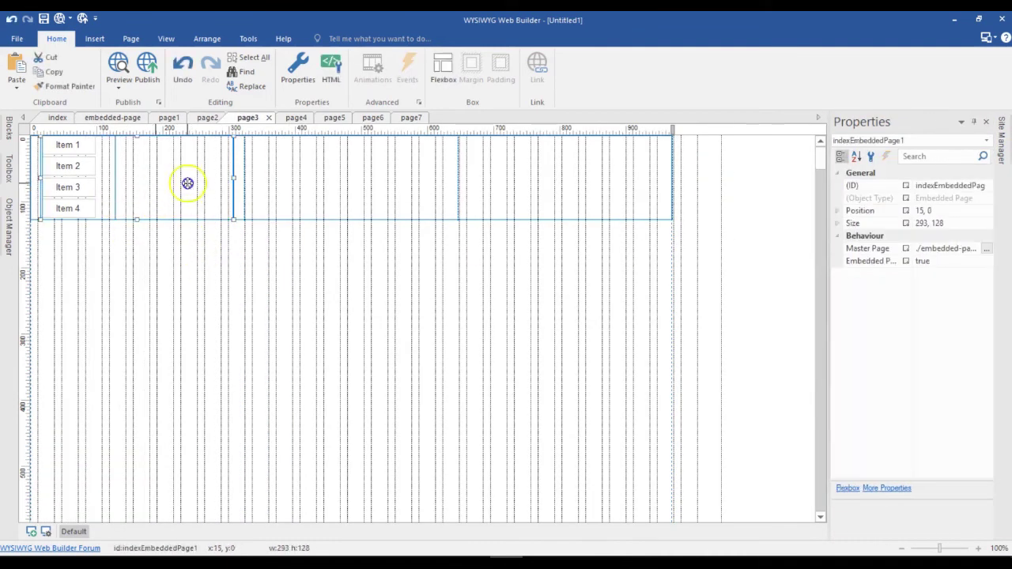
left_click(293, 193)
left_click(294, 225)
left_click(348, 225)
left_click(1004, 162)
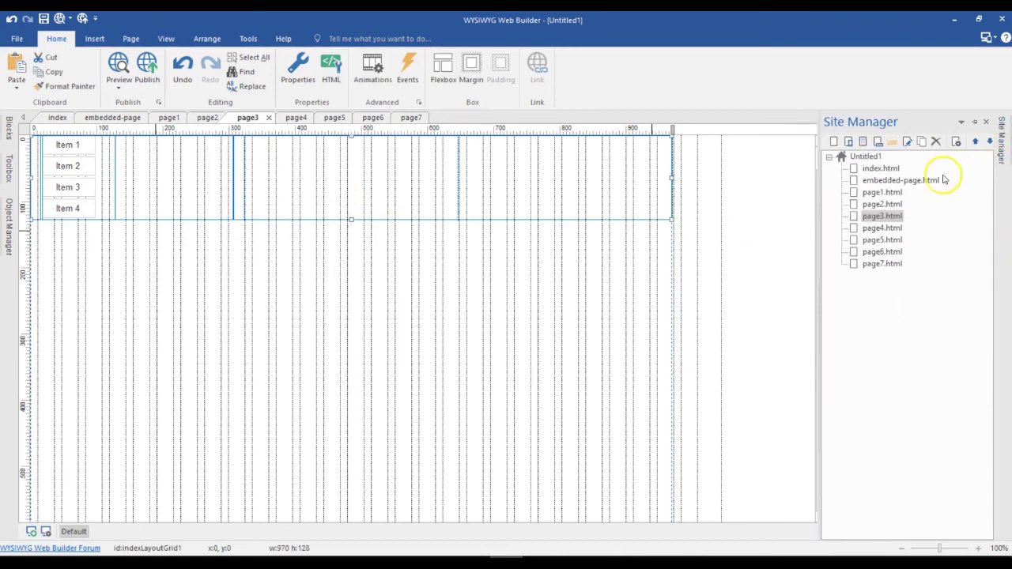
double_click(897, 181)
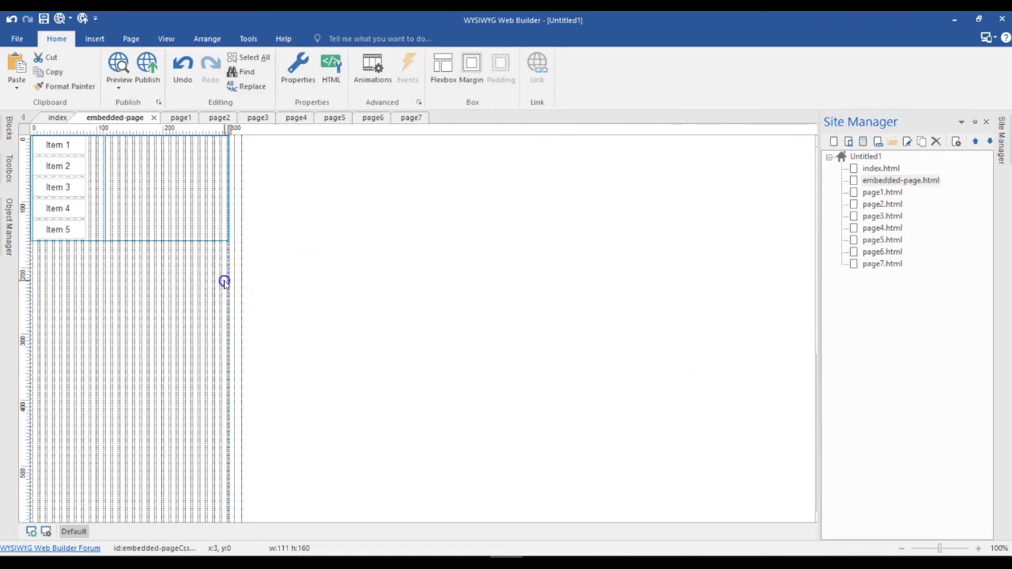
mouse_move(219, 207)
left_mouse_down()
mouse_move(229, 212)
mouse_move(222, 192)
left_mouse_up()
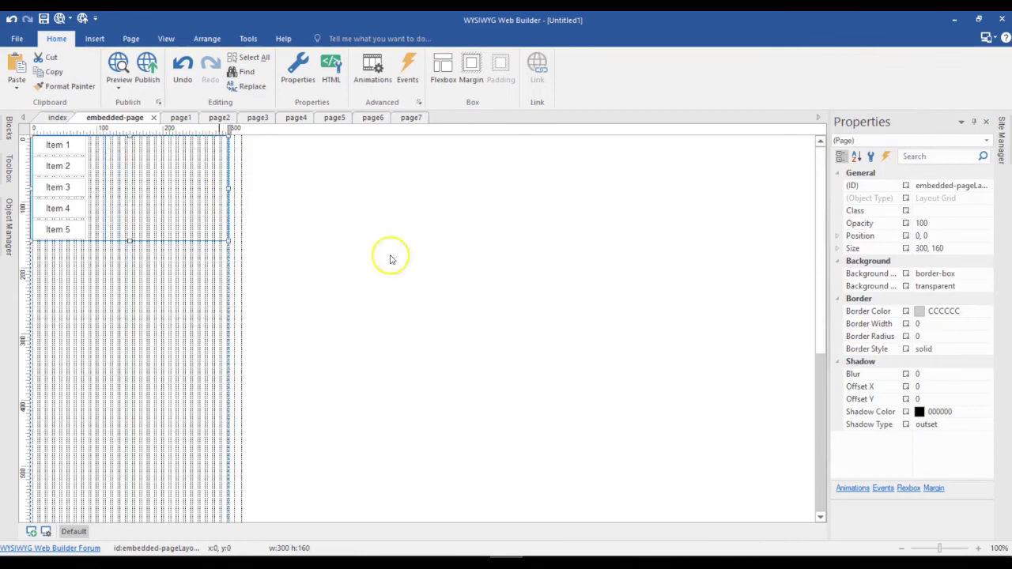
left_click(68, 196)
- On page1, enlarge the embedded menu box to 293 x 194 so Item 5 shows
left_click(1001, 142)
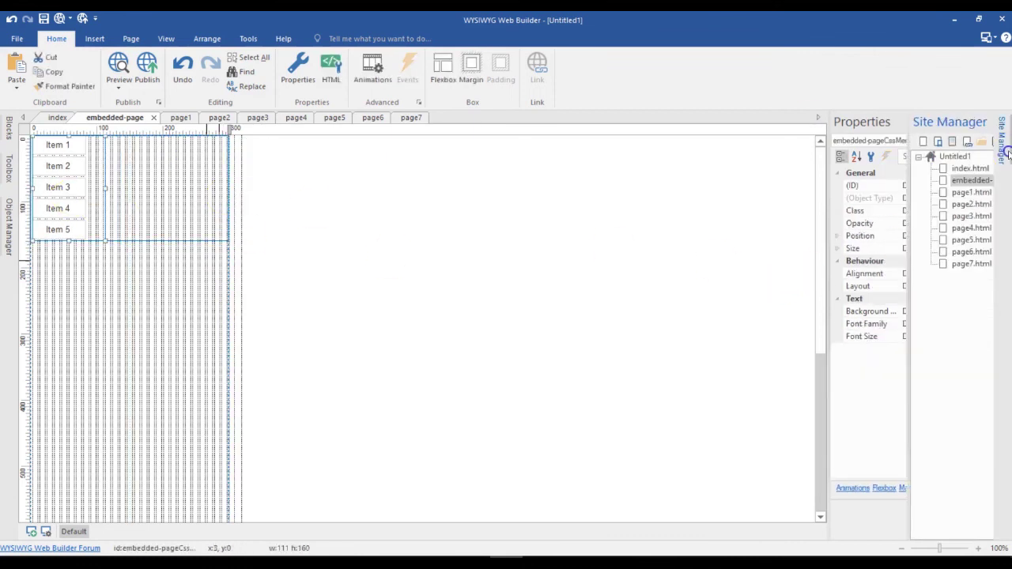
double_click(882, 192)
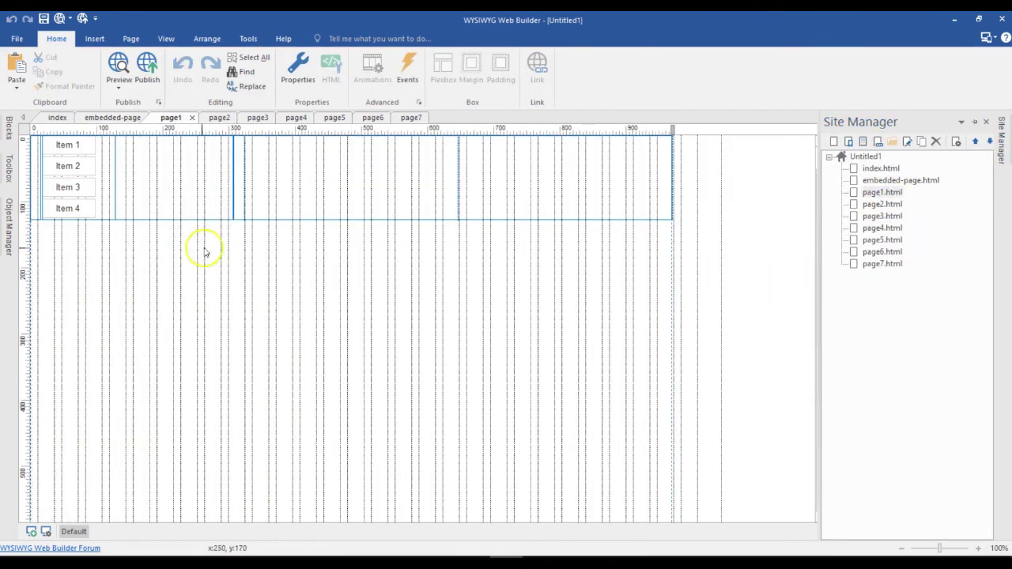
left_click(147, 207)
left_click_drag(136, 219, 136, 264)
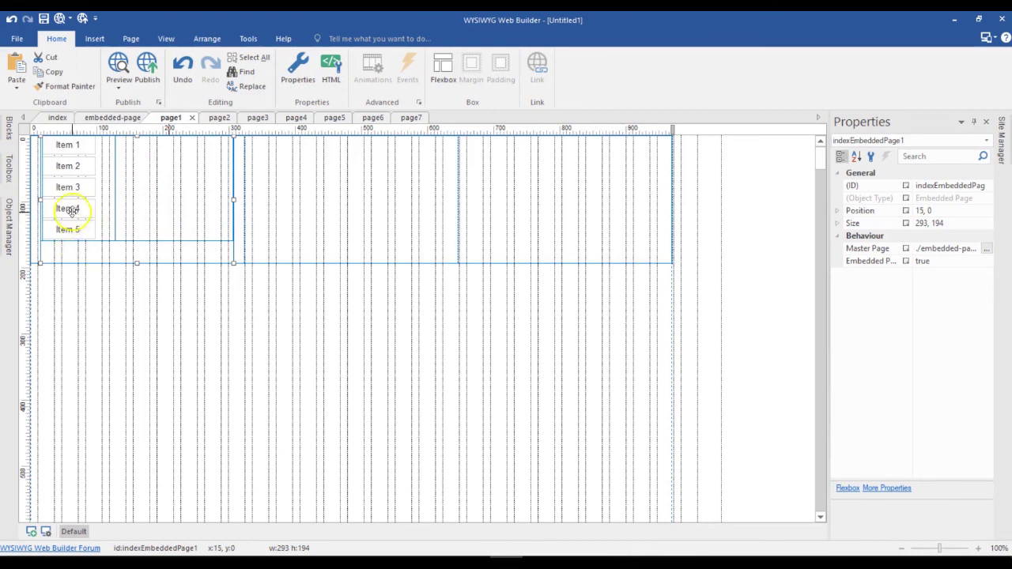
scroll(367, 350, "down", 3)
scroll(375, 345, "up", 3)
scroll(376, 347, "down", 3)
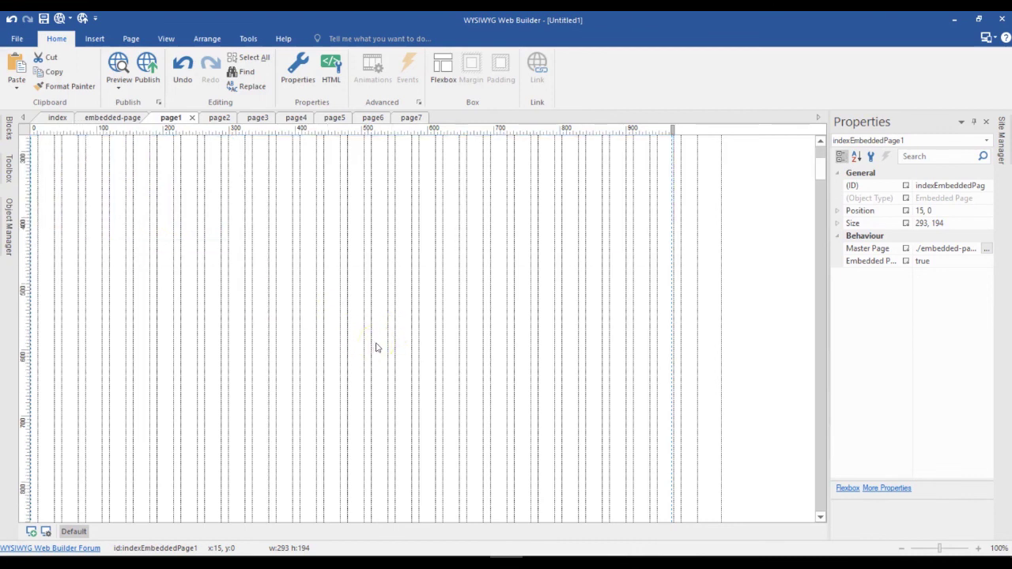
scroll(377, 348, "up", 3)
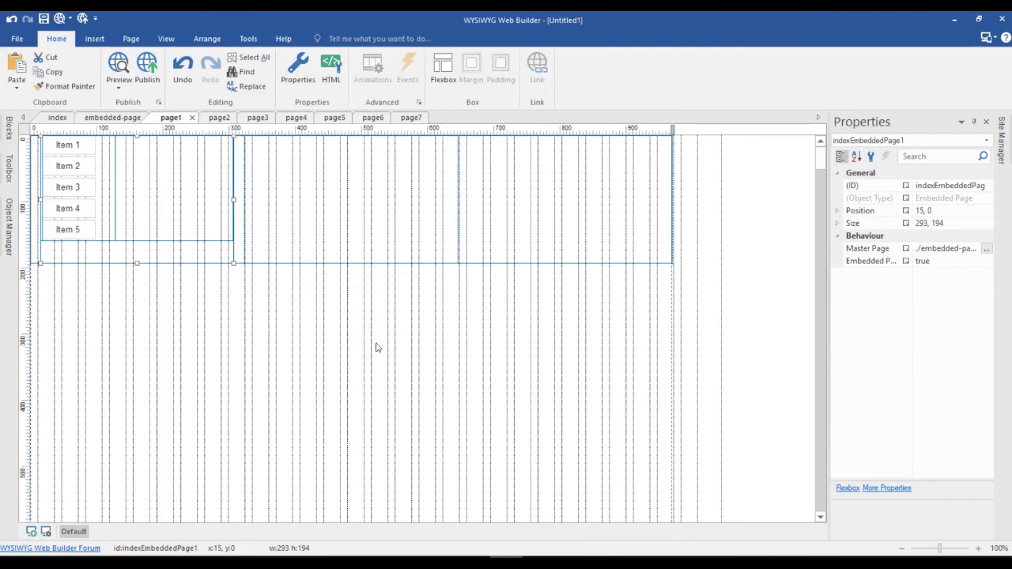